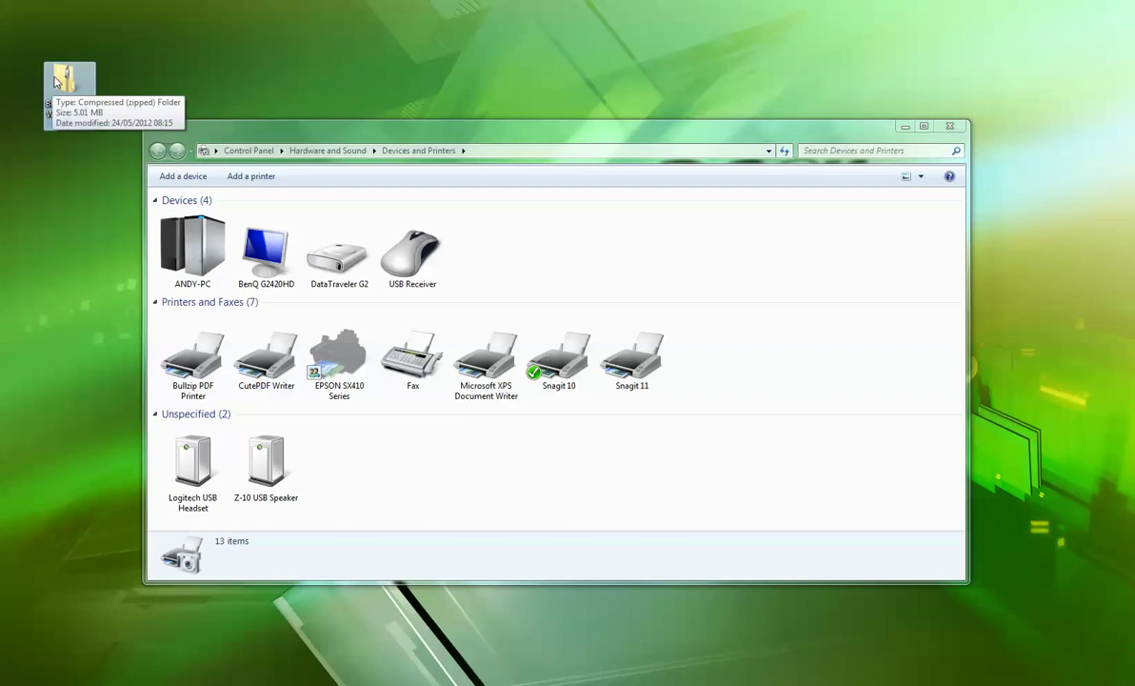
# Extract the zipped BHC360PCL6Winx64_3600EN driver archive to a desktop folder and close the archive and extracted-folder windows.
pyautogui.doubleClick(62, 80)
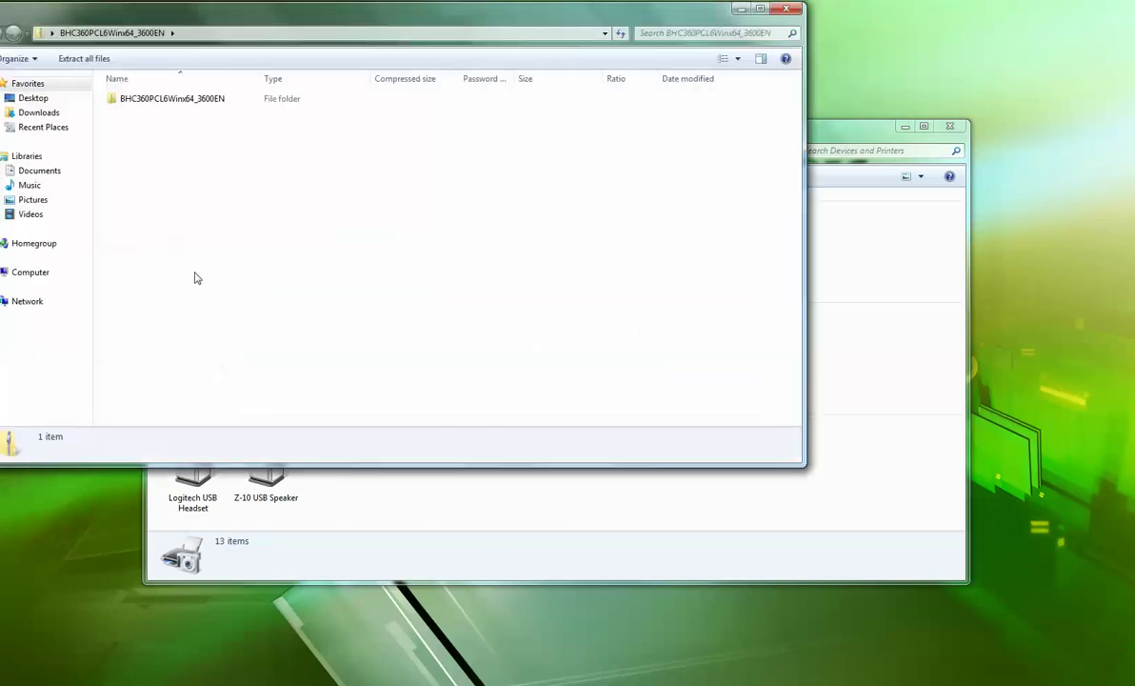
pyautogui.moveTo(228, 19); pyautogui.dragTo(360, 69)
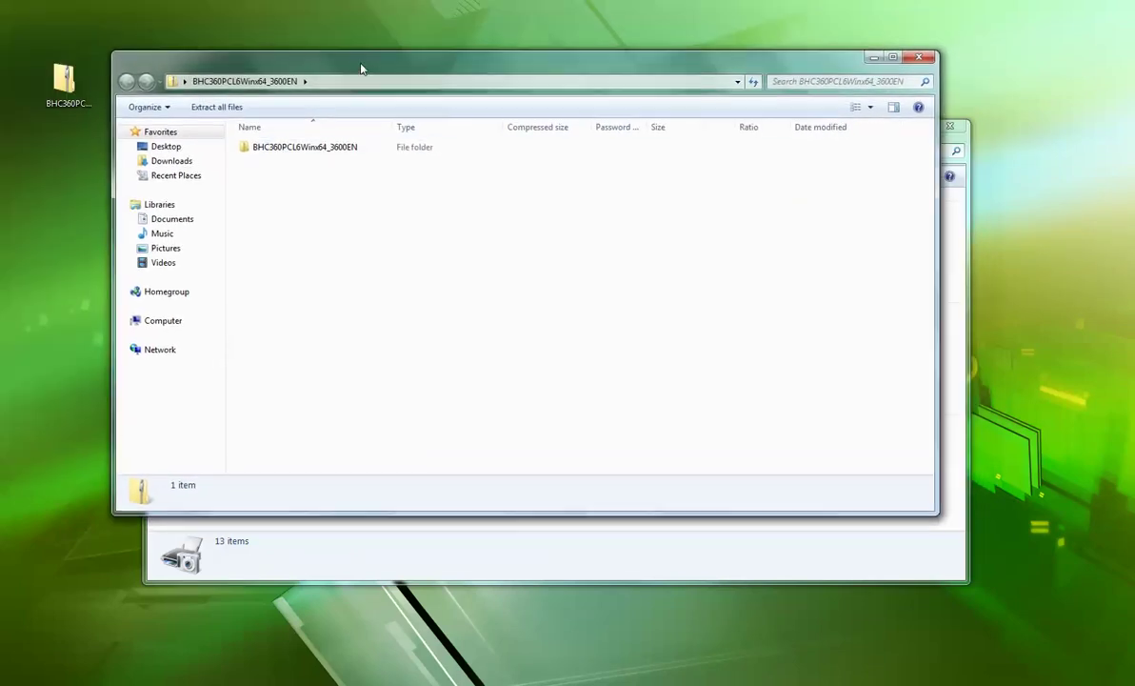
pyautogui.click(218, 108)
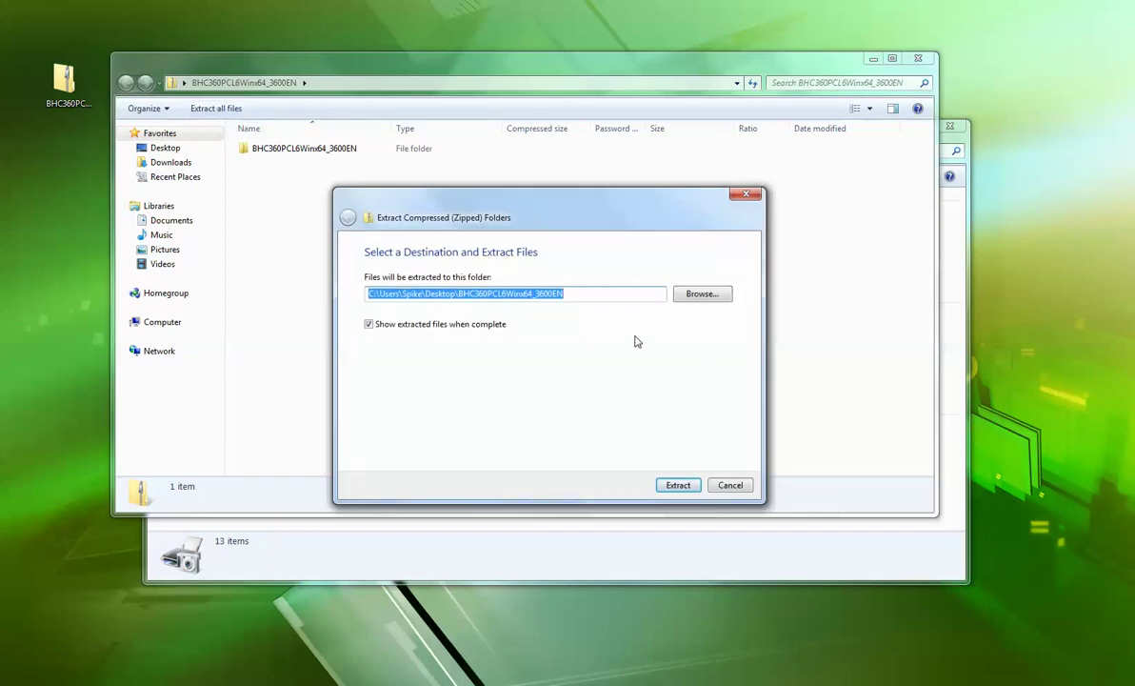
pyautogui.click(678, 487)
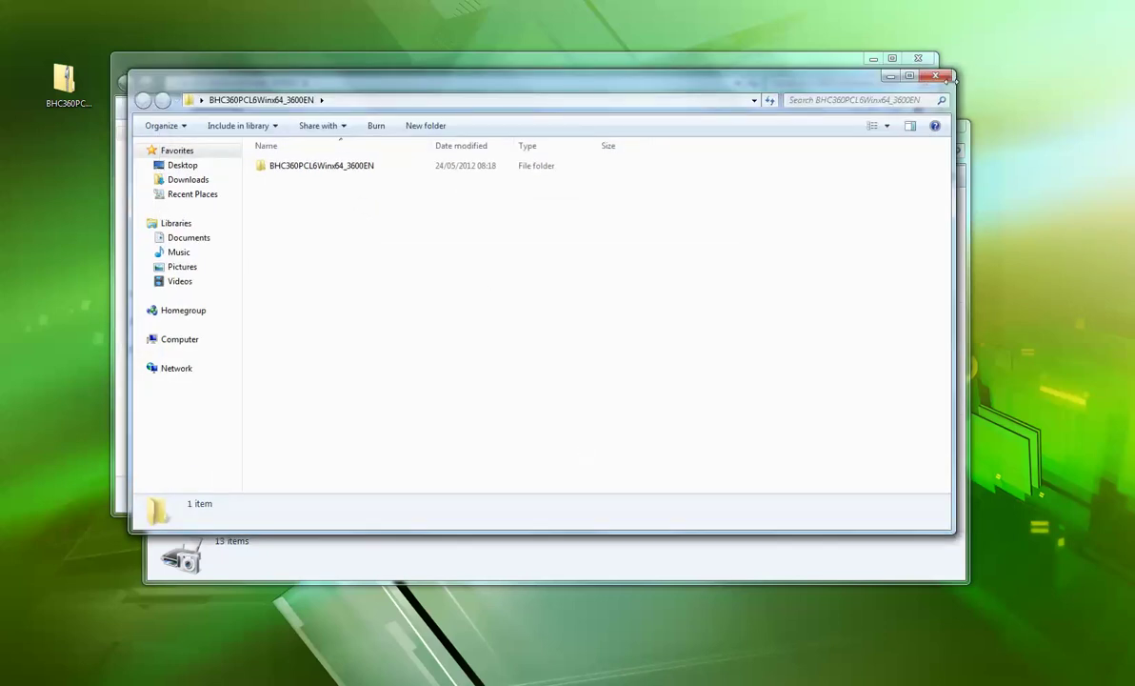
pyautogui.click(947, 76)
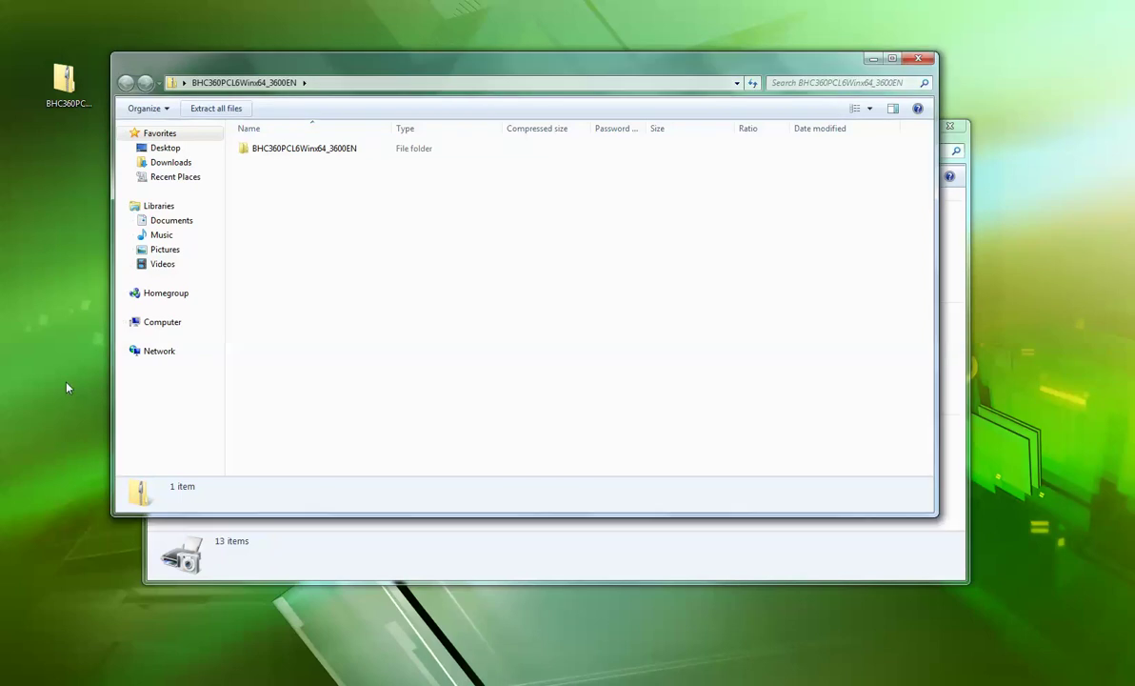
pyautogui.click(67, 160)
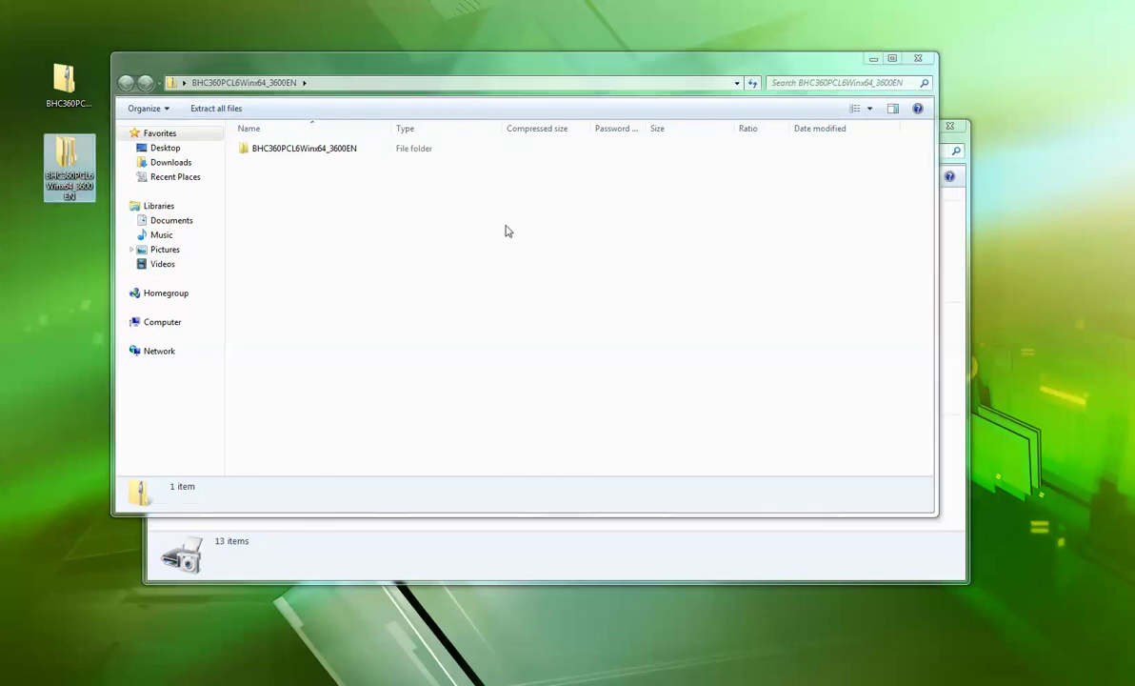
pyautogui.click(918, 58)
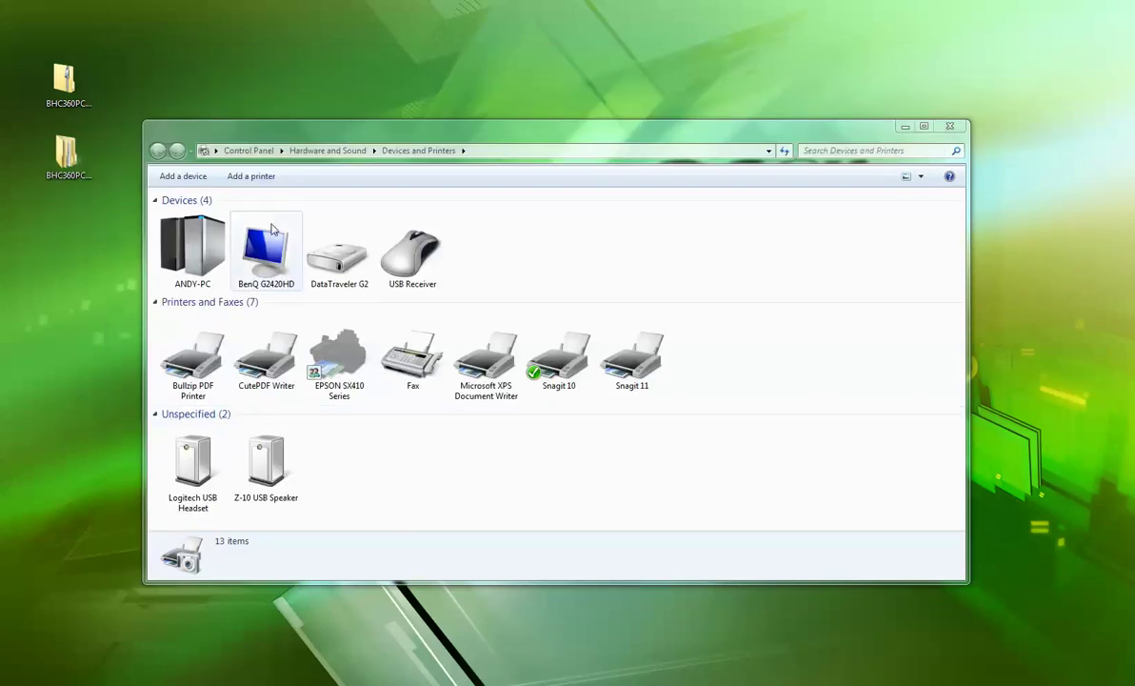
# Begin adding a local printer that uses a new Standard TCP/IP port.
pyautogui.click(251, 176)
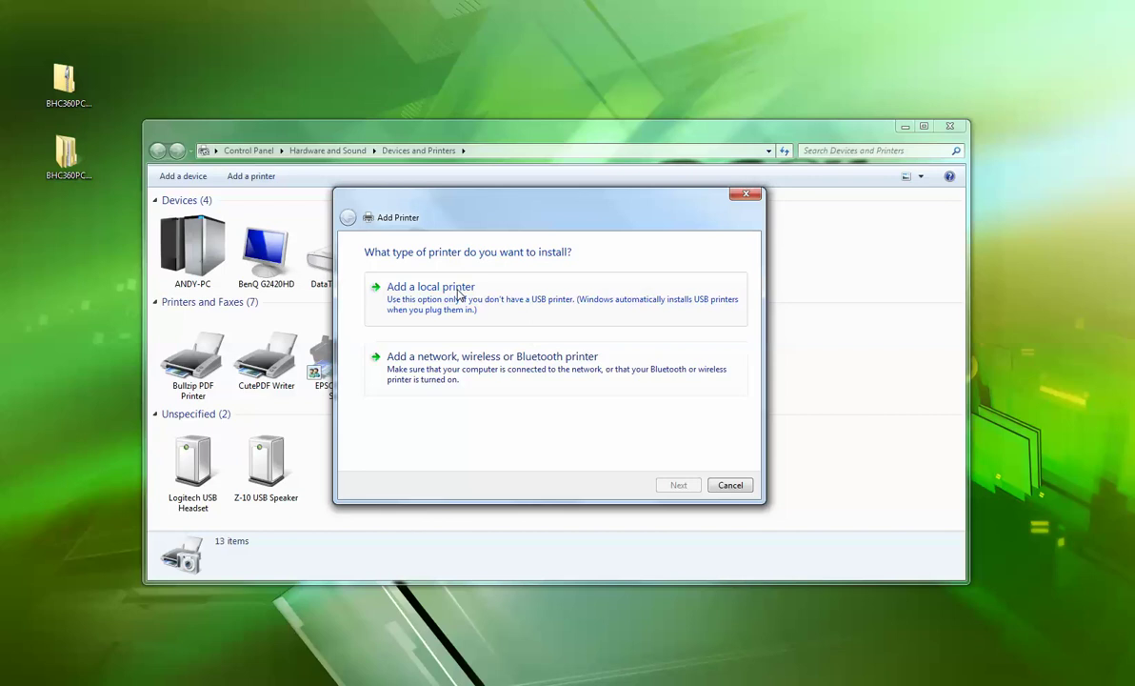
pyautogui.click(458, 295)
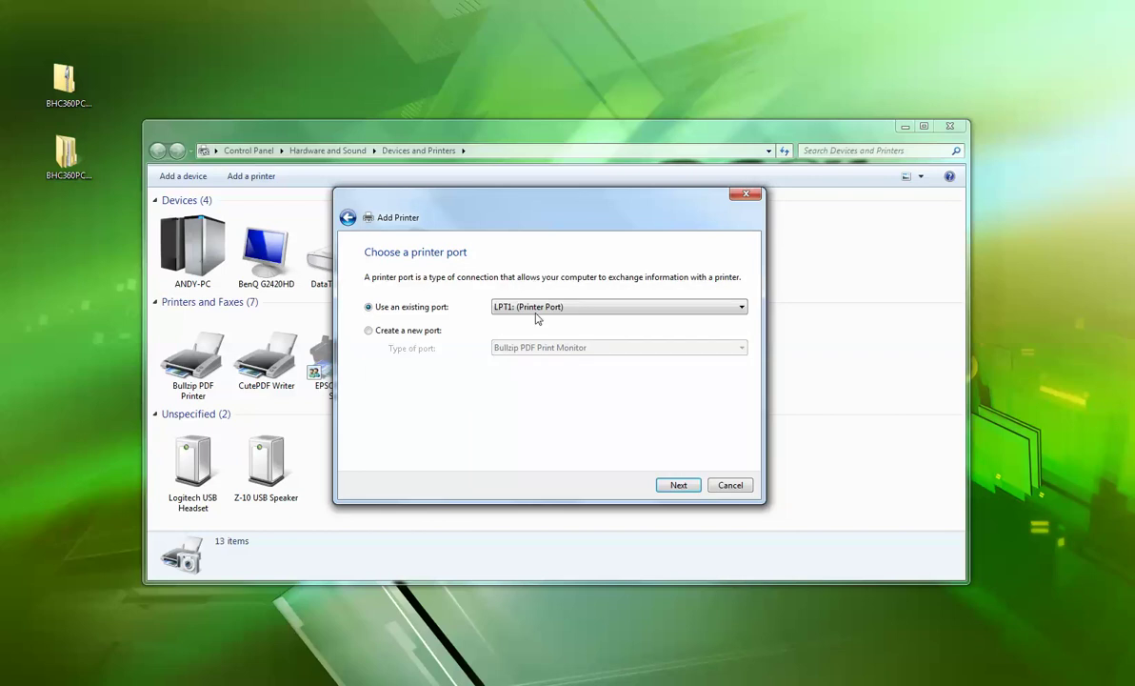
pyautogui.click(393, 331)
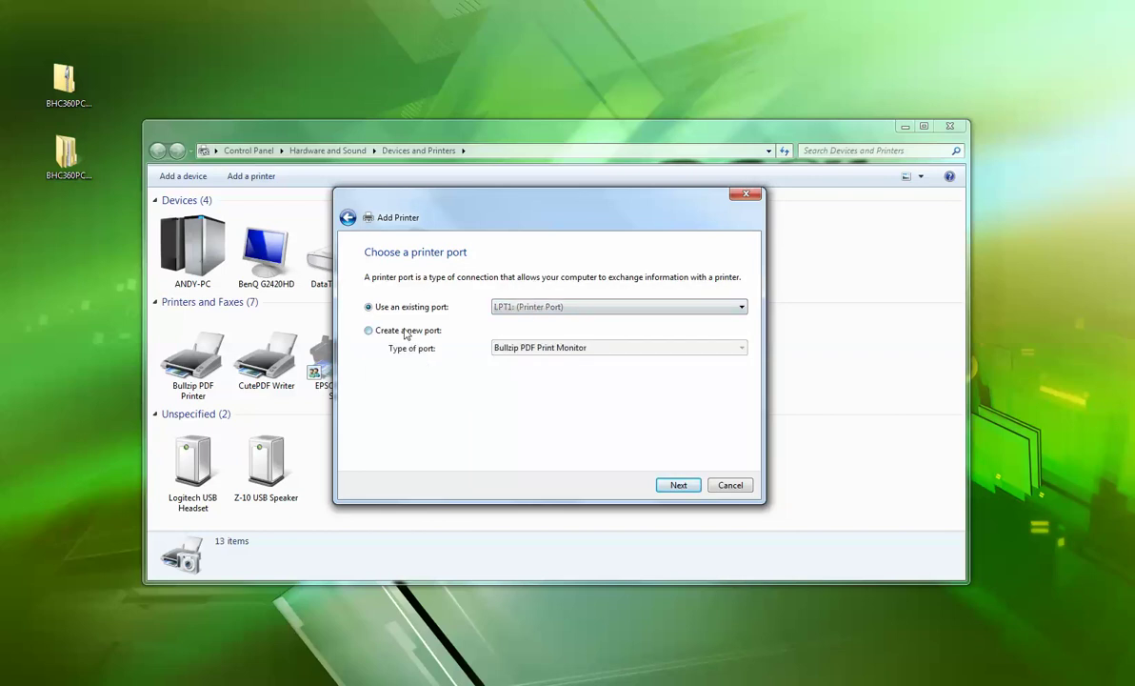
pyautogui.click(533, 348)
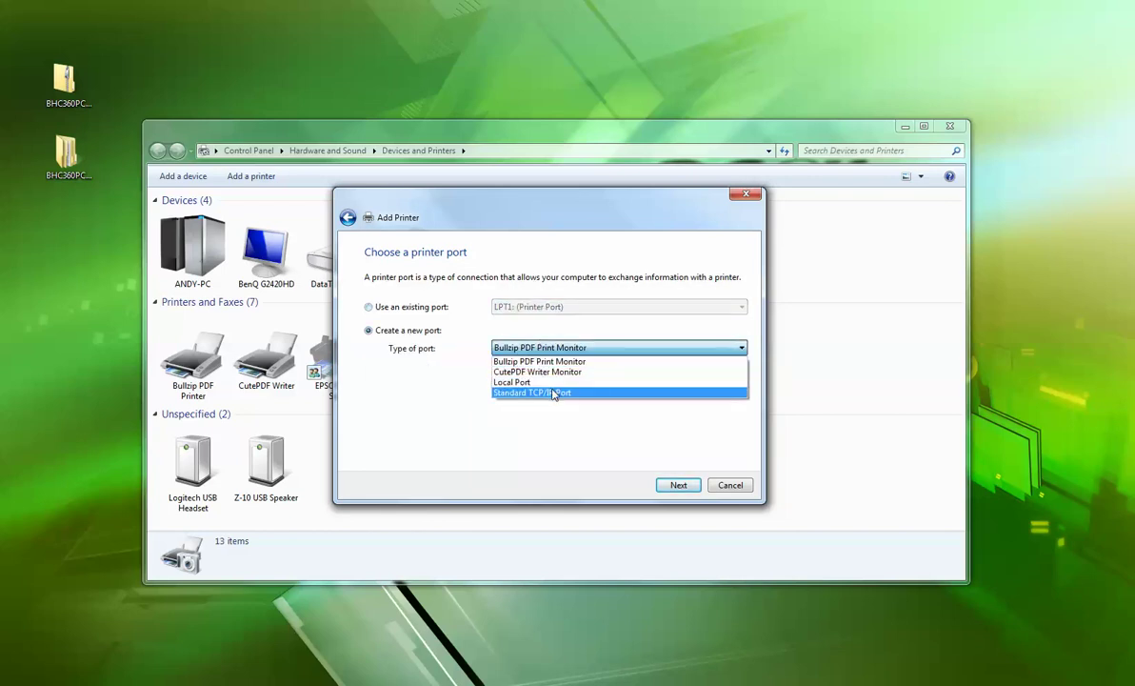
pyautogui.click(554, 393)
pyautogui.click(679, 487)
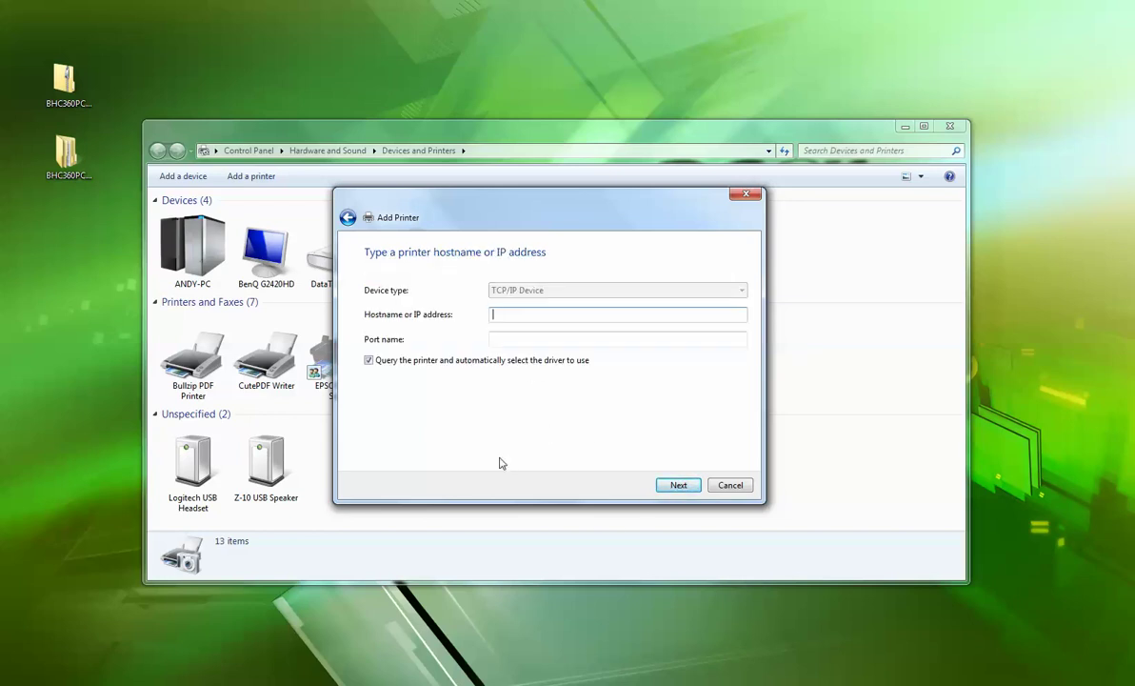
# Set the port's IP address to 192.168.1.100 without automatic driver selection, and accept Generic Network Card as the device type.
pyautogui.write('192.168.1.100')
pyautogui.click(369, 360)
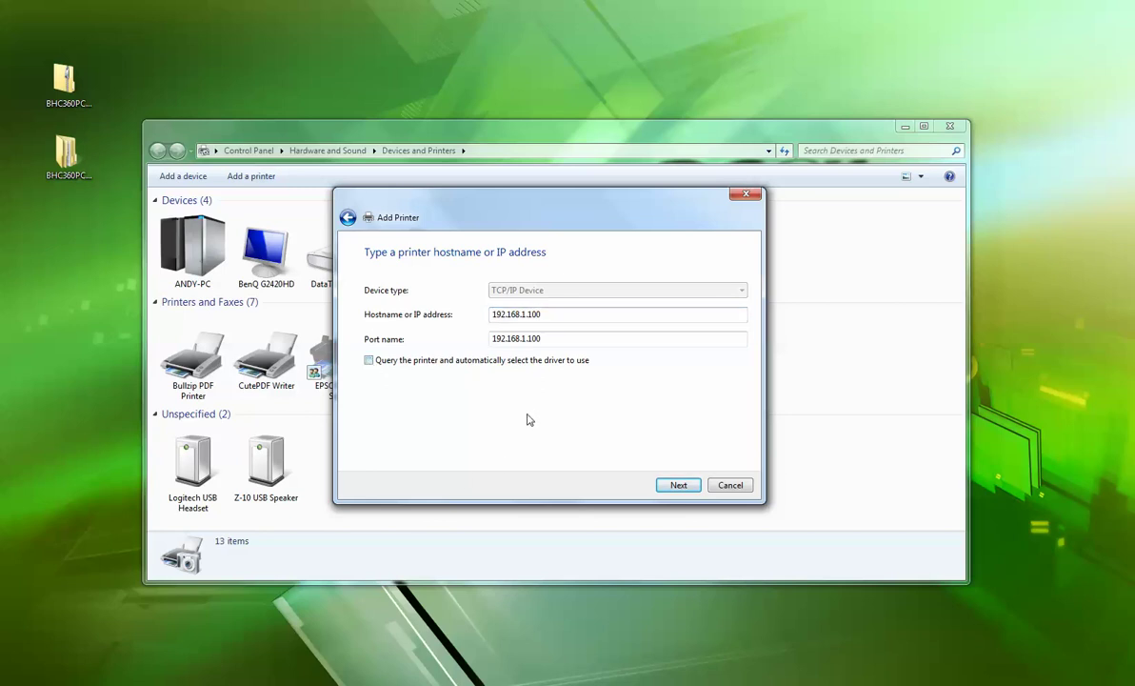
pyautogui.click(682, 485)
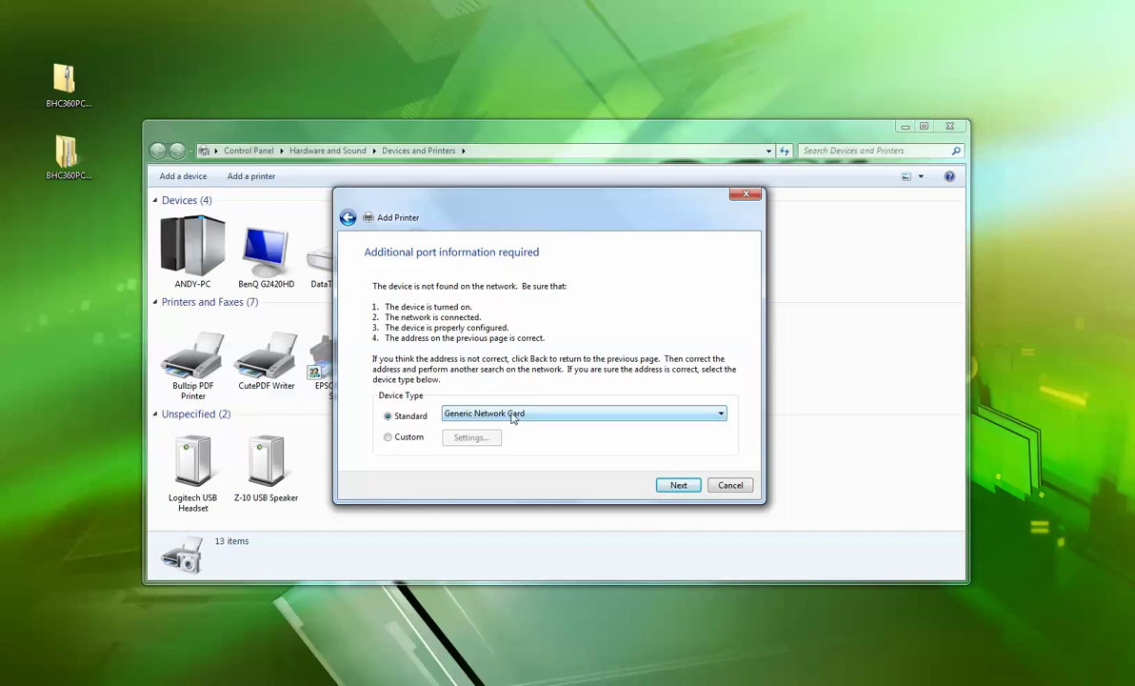
pyautogui.click(678, 487)
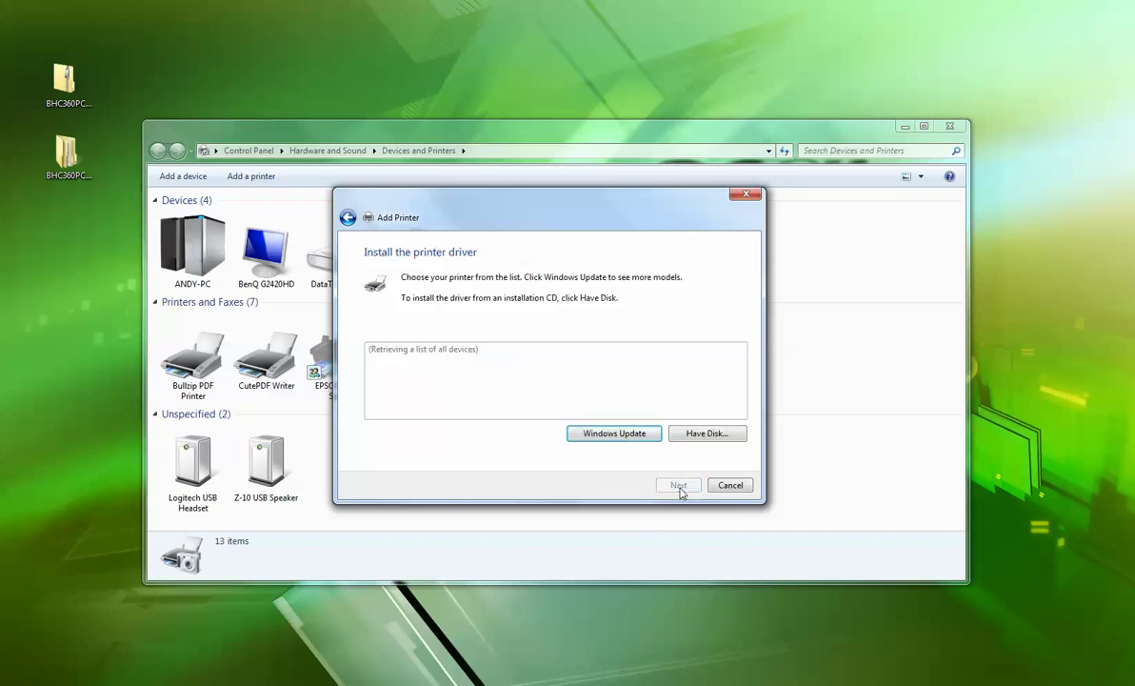
# Load the KOAZSJ__ setup file from the extracted driver folder on the desktop and choose the KONICA MINOLTA C360SeriesPCL driver.
pyautogui.click(705, 433)
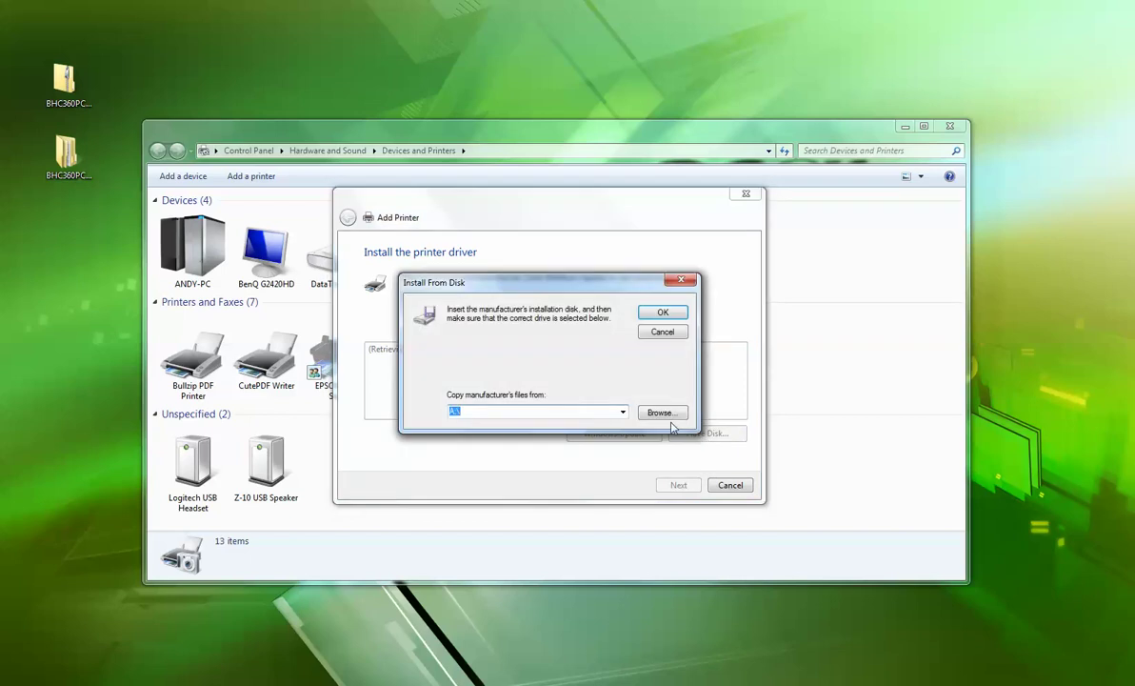
pyautogui.click(662, 413)
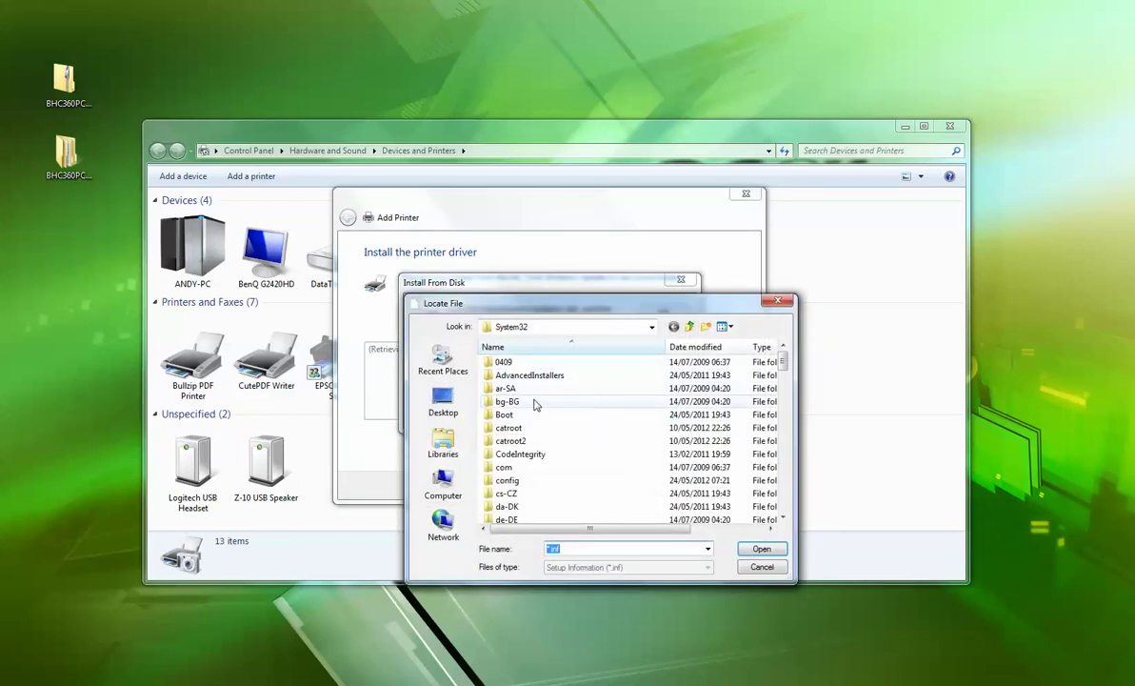
pyautogui.click(443, 402)
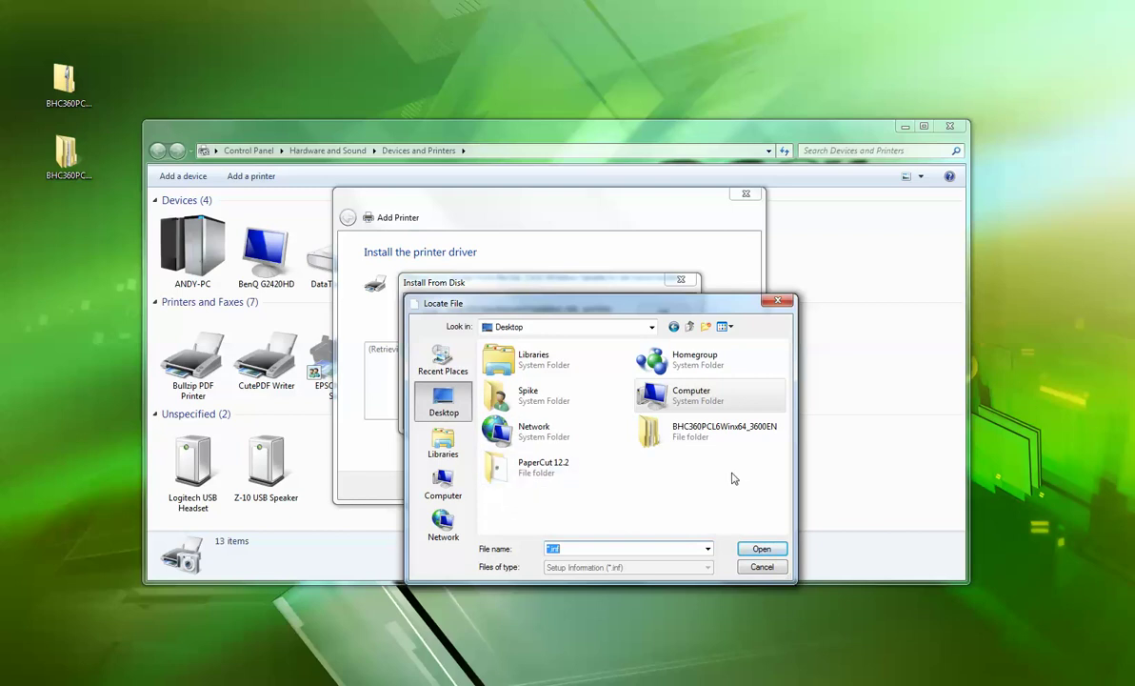
pyautogui.doubleClick(652, 434)
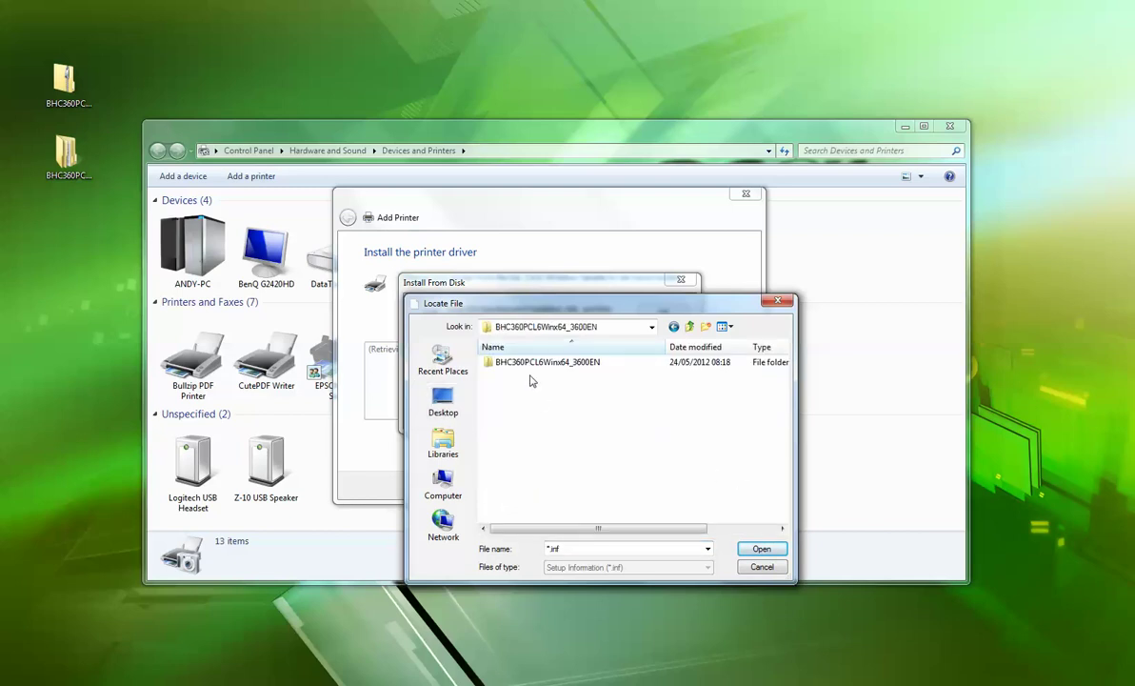
pyautogui.doubleClick(529, 365)
pyautogui.doubleClick(505, 370)
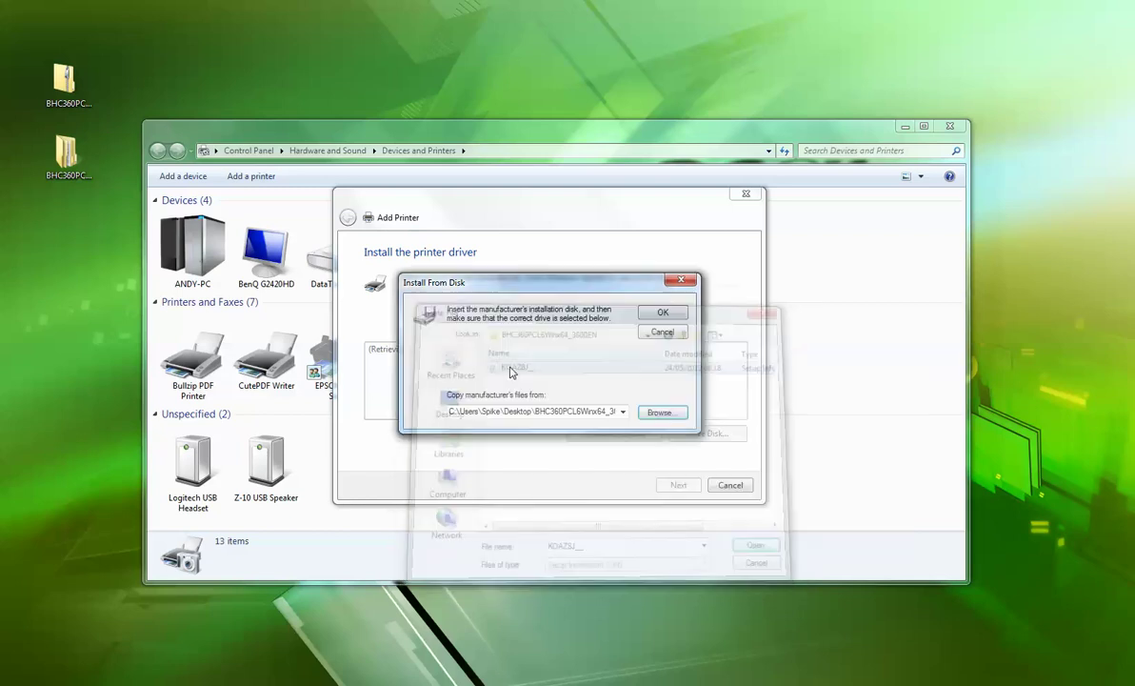
pyautogui.click(661, 311)
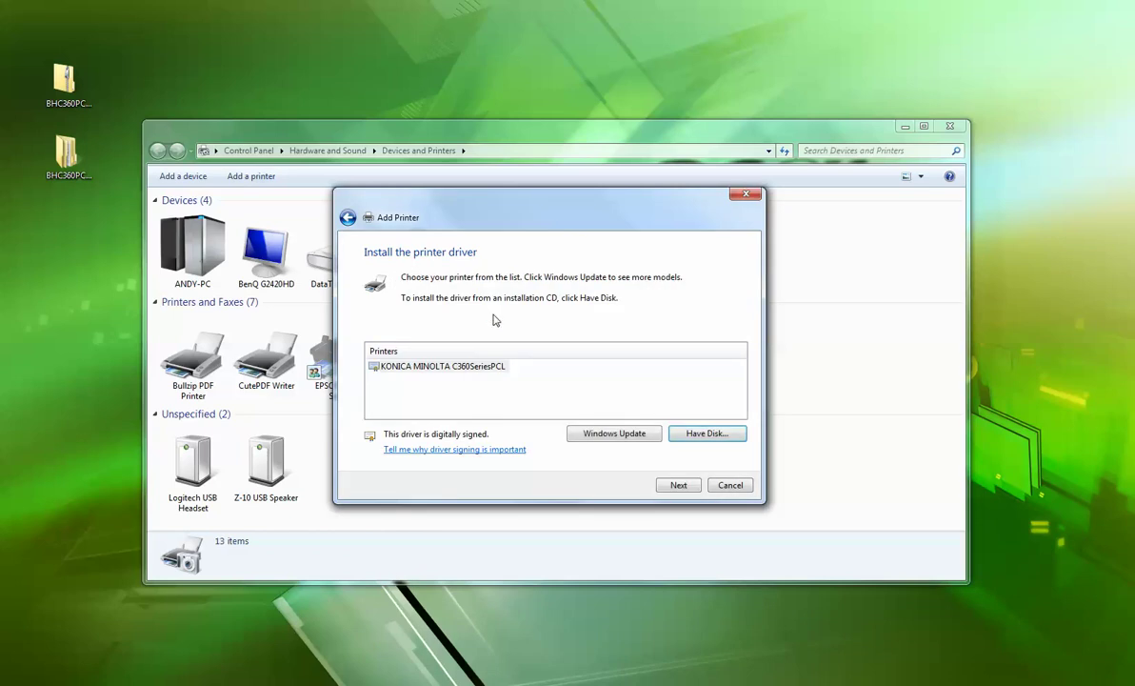
pyautogui.click(430, 366)
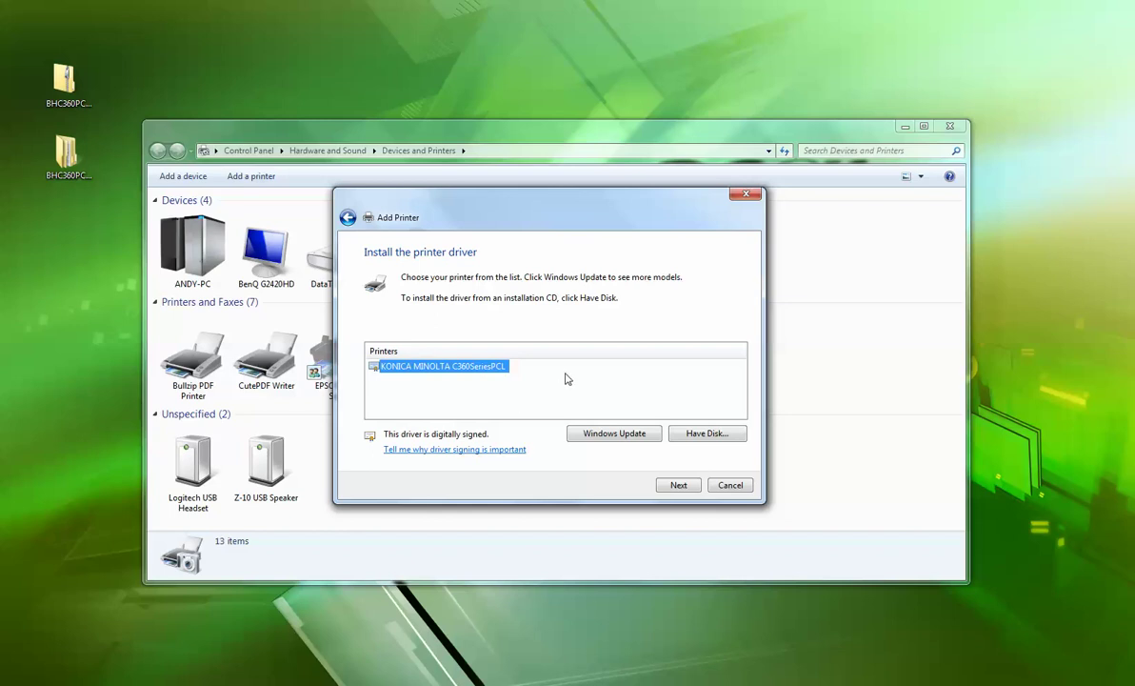
pyautogui.click(683, 487)
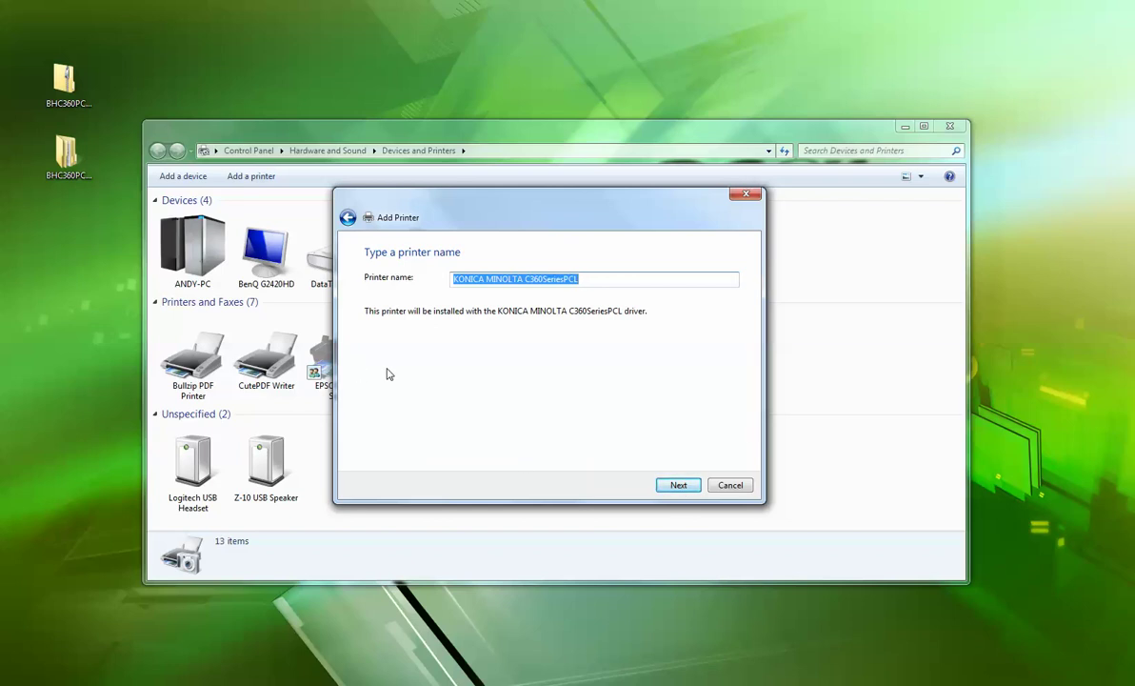
# Name the printer Olivetti MF280 PCL and finish adding it as a shared printer under the suggested share name.
pyautogui.write('0')
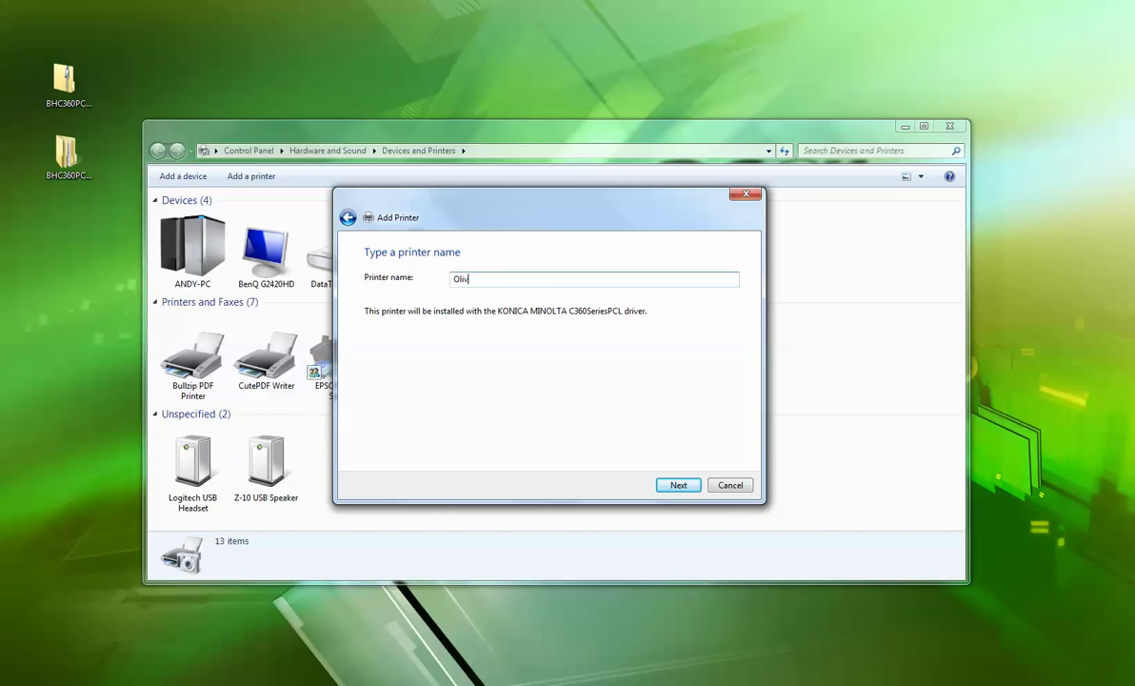
pyautogui.write('livetti M')
pyautogui.press('BackSpace')
pyautogui.press('BackSpace')
pyautogui.press('BackSpace')
pyautogui.press('BackSpace')
pyautogui.press('BackSpace')
pyautogui.write('MF280')
pyautogui.click(678, 483)
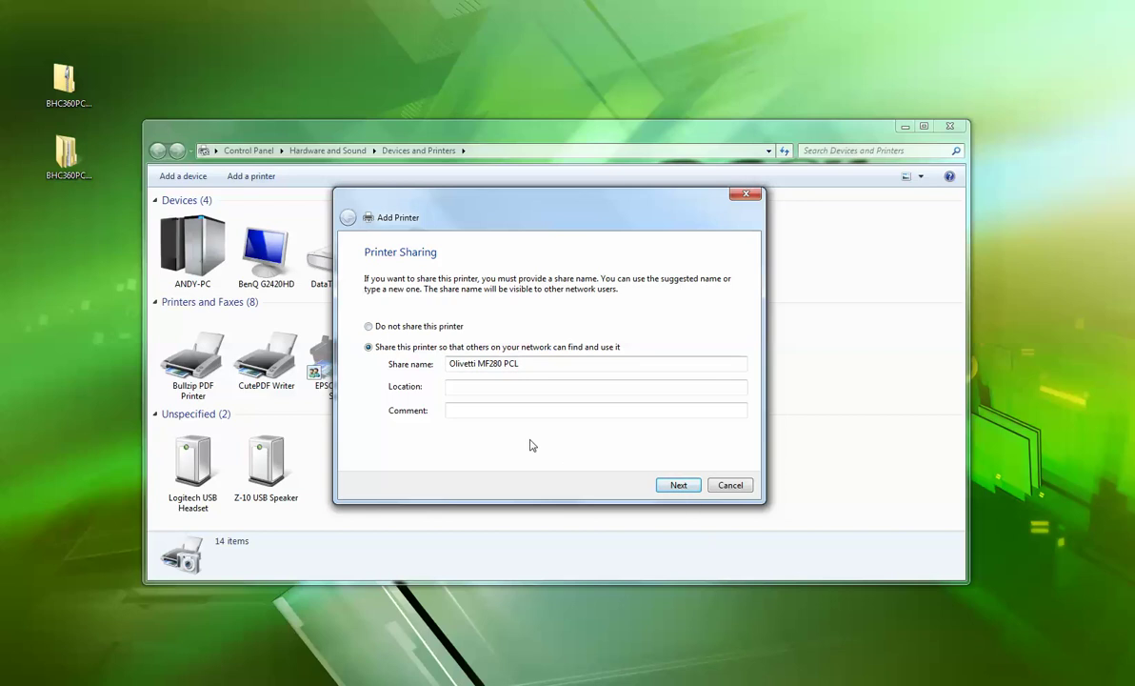
pyautogui.click(678, 485)
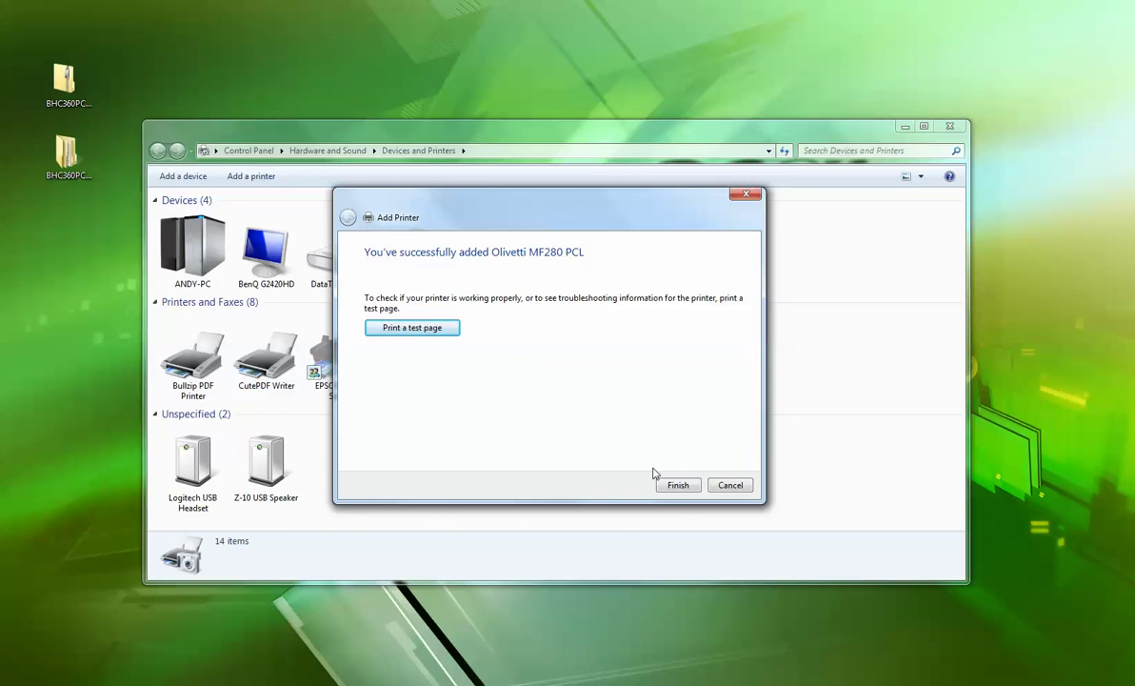
pyautogui.click(678, 486)
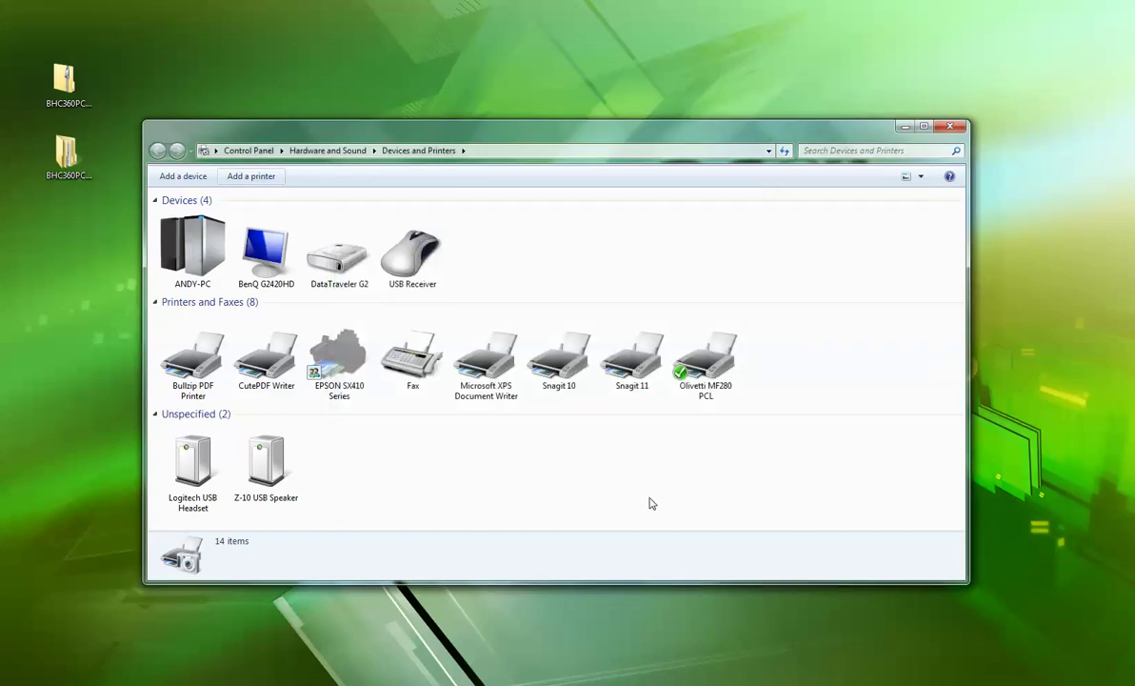
# In the Olivetti MF280 PCL printer's configuration properties, turn off automatic acquisition of device settings.
pyautogui.click(702, 369)
pyautogui.rightClick(700, 369)
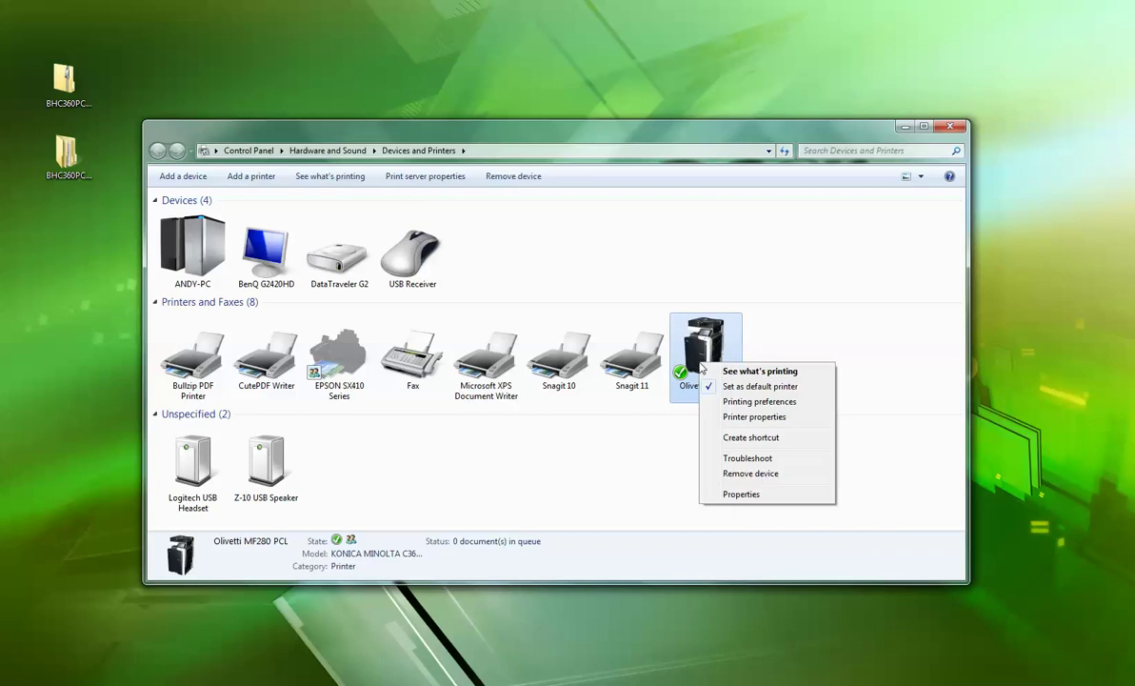
pyautogui.click(757, 417)
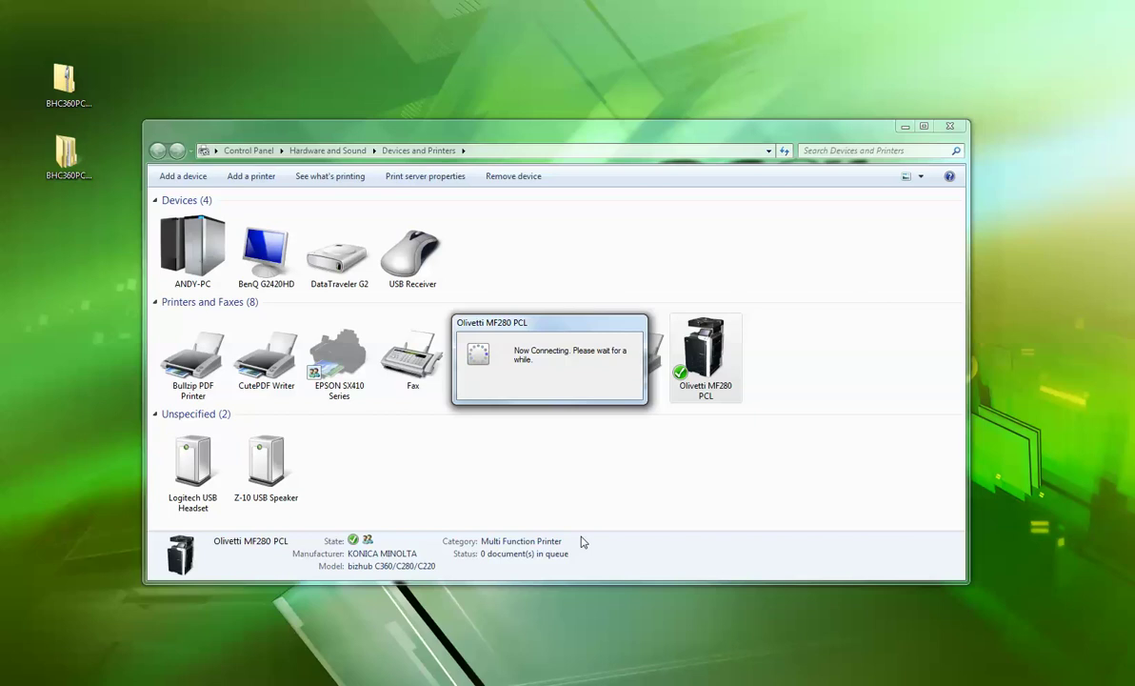
pyautogui.moveTo(920, 334); pyautogui.dragTo(464, 162)
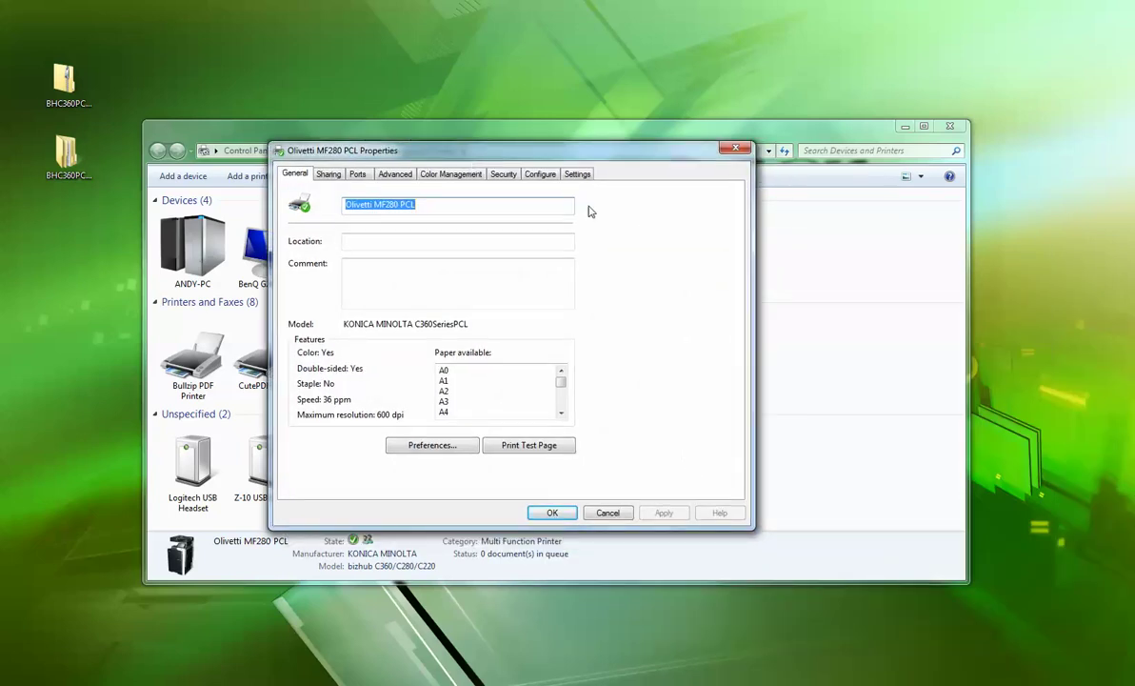
pyautogui.click(540, 174)
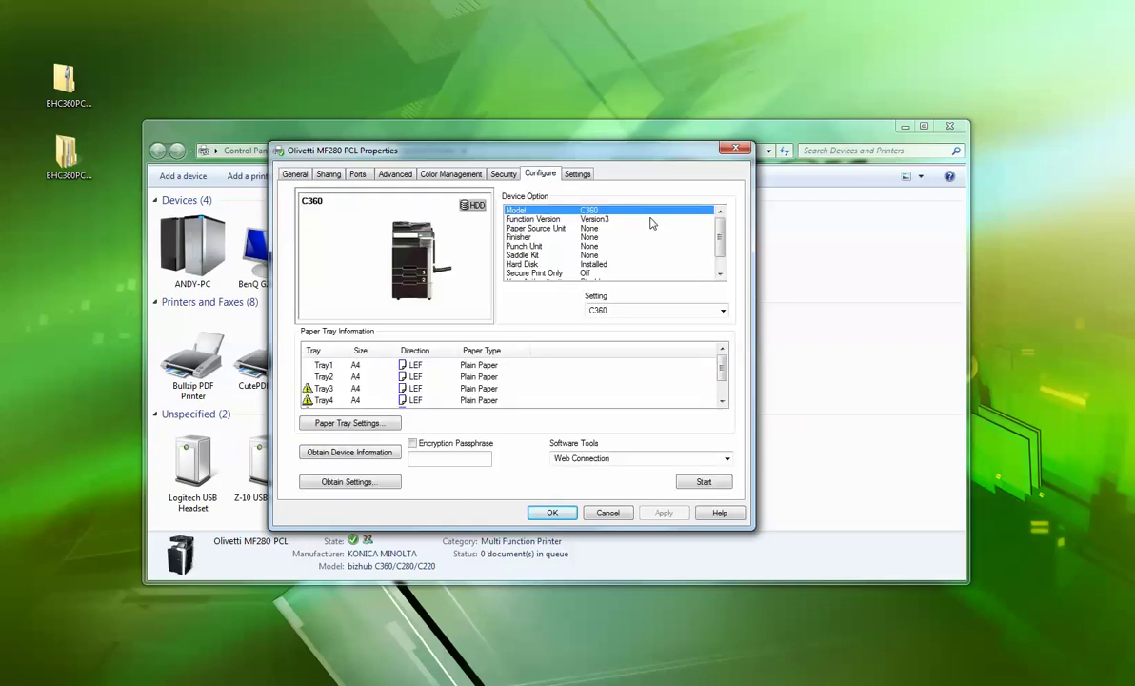
pyautogui.moveTo(522, 153); pyautogui.dragTo(509, 94)
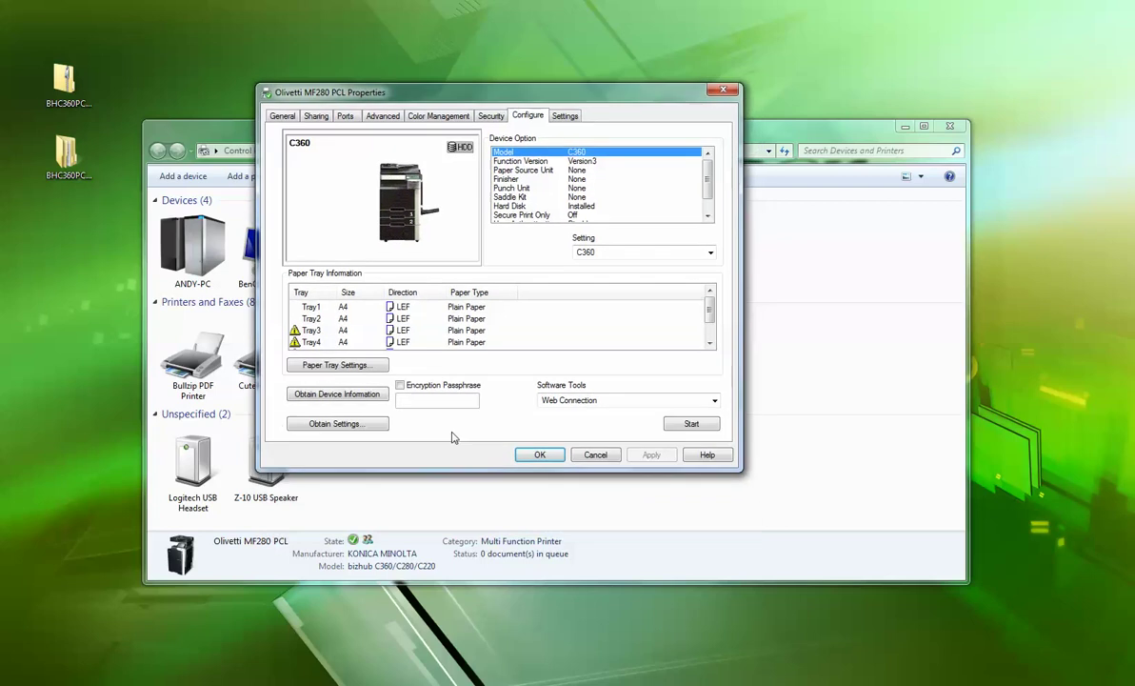
pyautogui.click(334, 430)
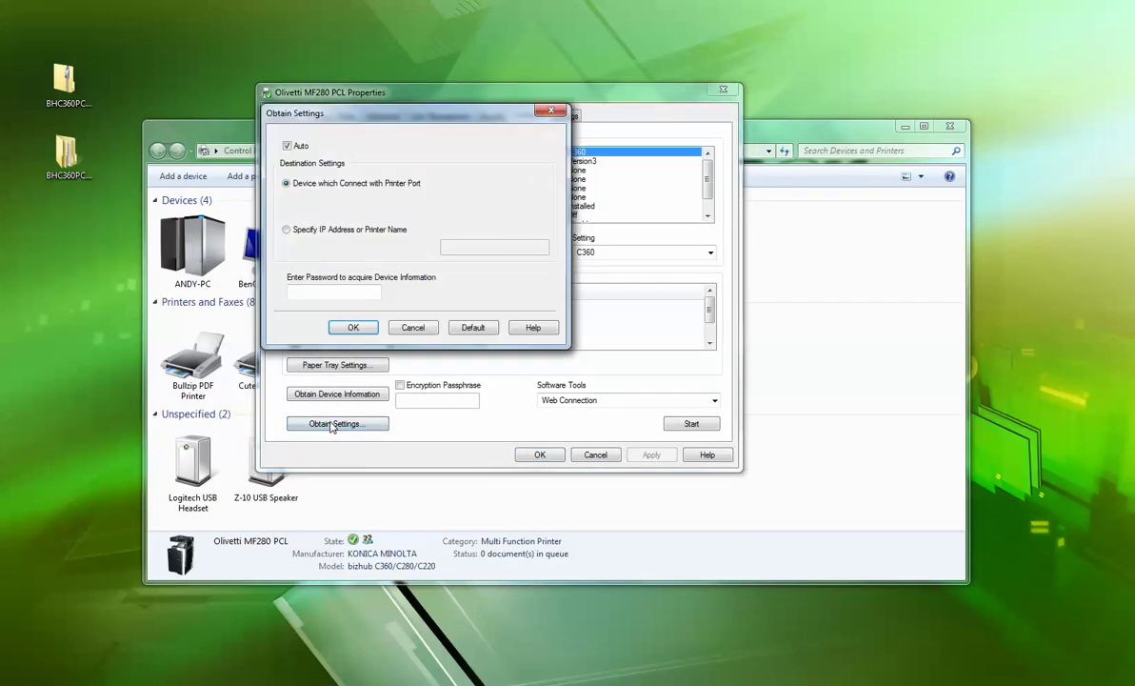
pyautogui.click(286, 146)
pyautogui.click(354, 327)
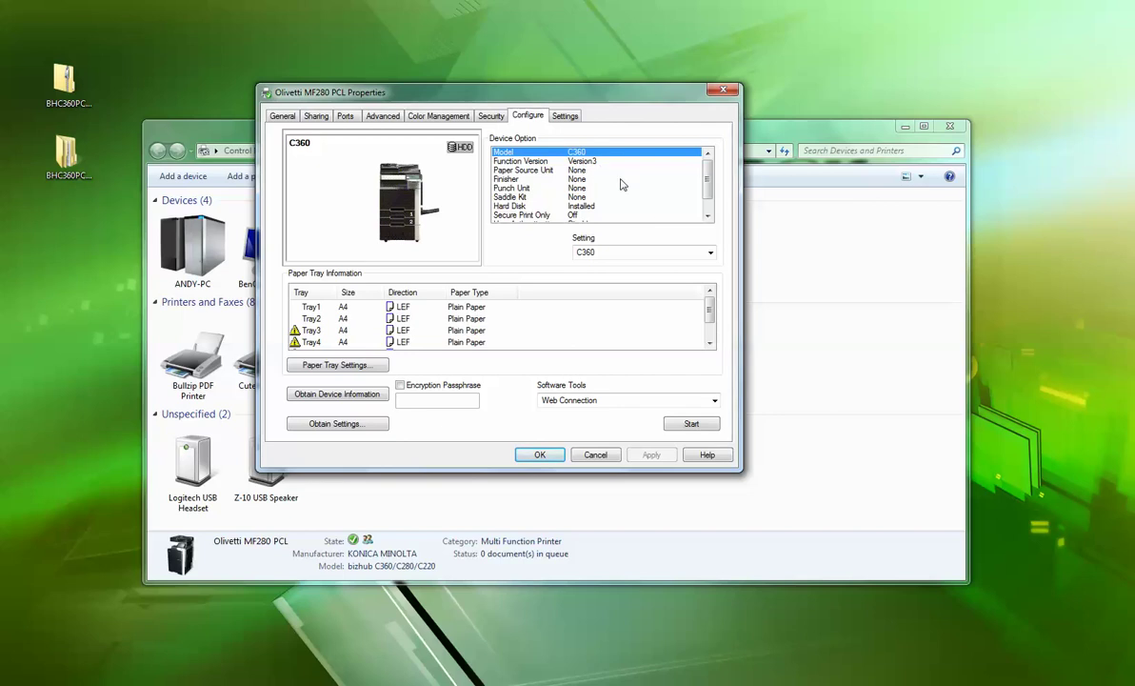
# Set the printer's Model device option to C280.
pyautogui.click(608, 253)
pyautogui.click(599, 277)
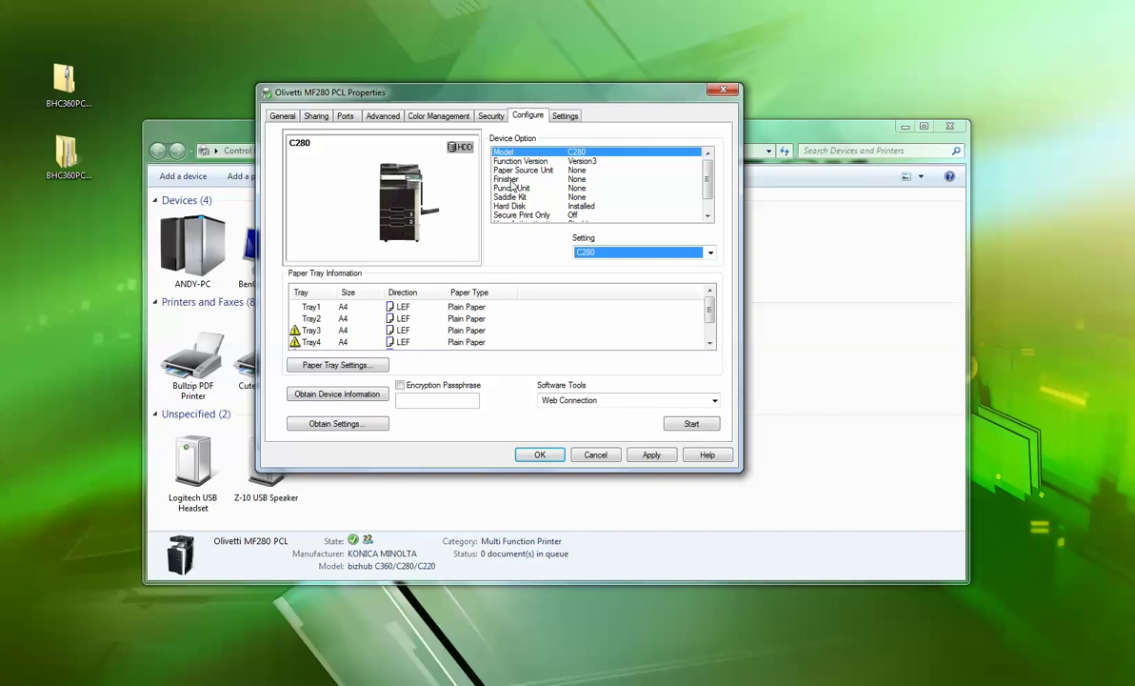
# Set the Finisher device option to FS-527 and the Punch Unit to PK-517 (EU 4-Hole).
pyautogui.click(511, 179)
pyautogui.click(614, 255)
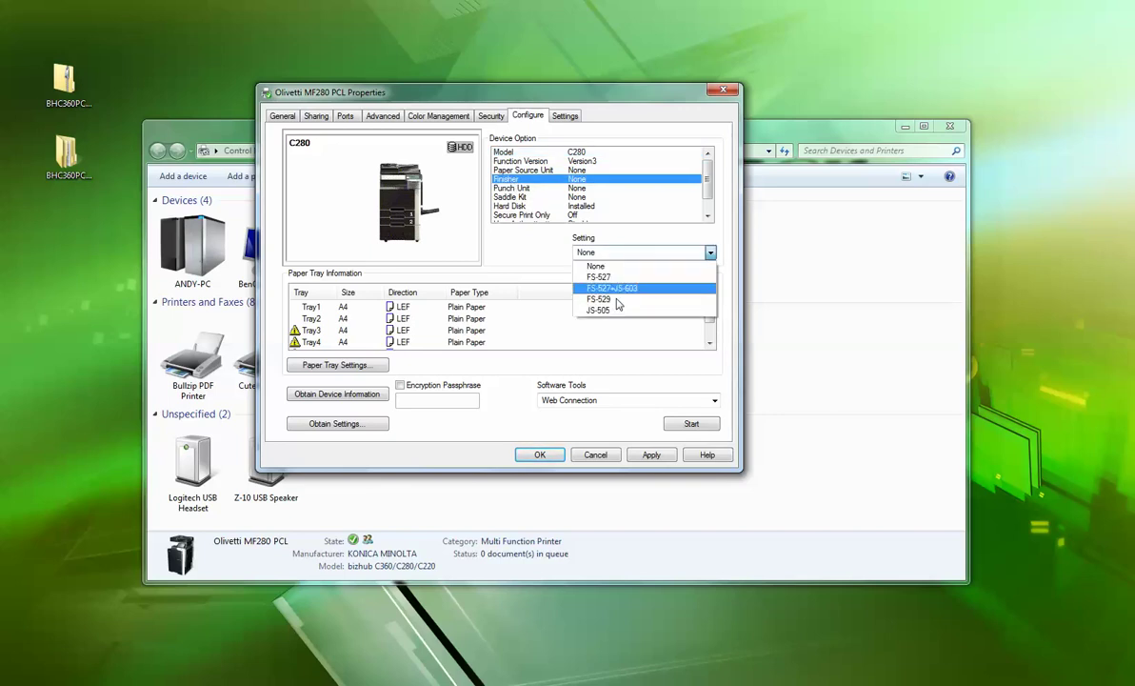
pyautogui.click(613, 277)
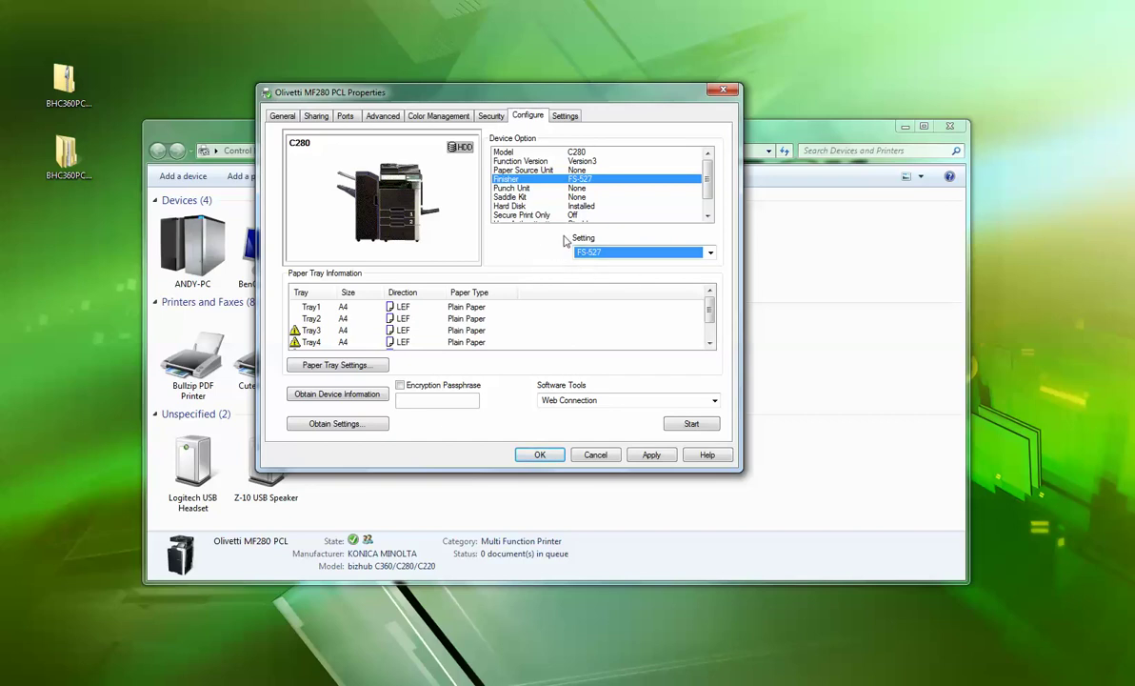
pyautogui.click(525, 189)
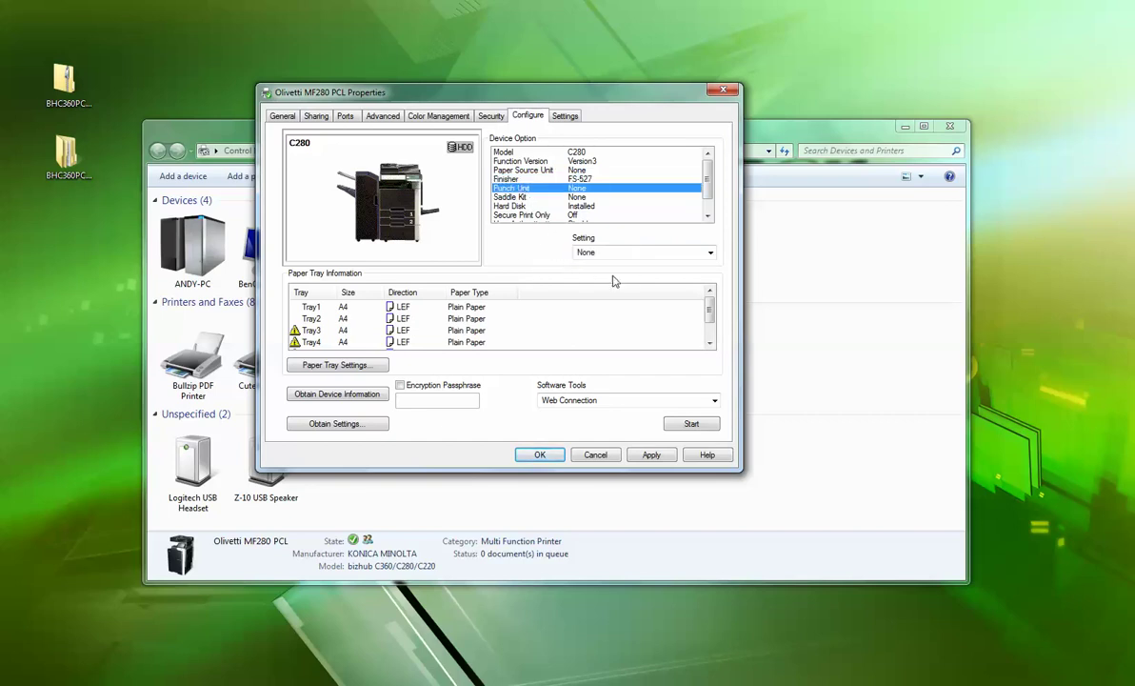
pyautogui.click(599, 253)
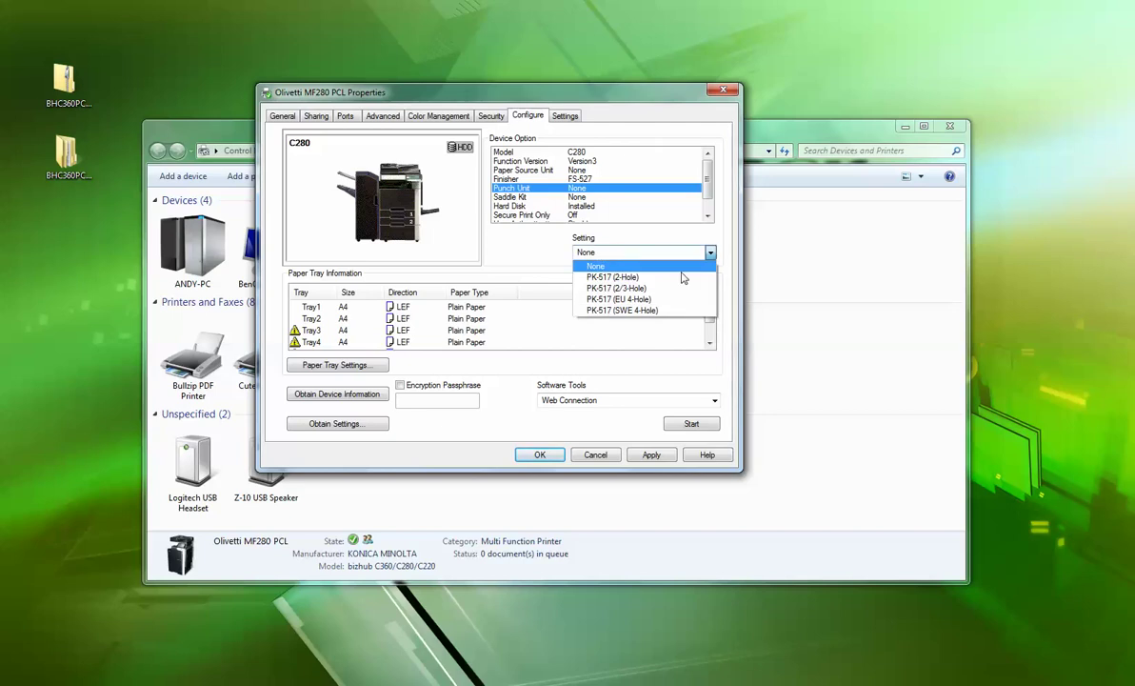
pyautogui.click(648, 299)
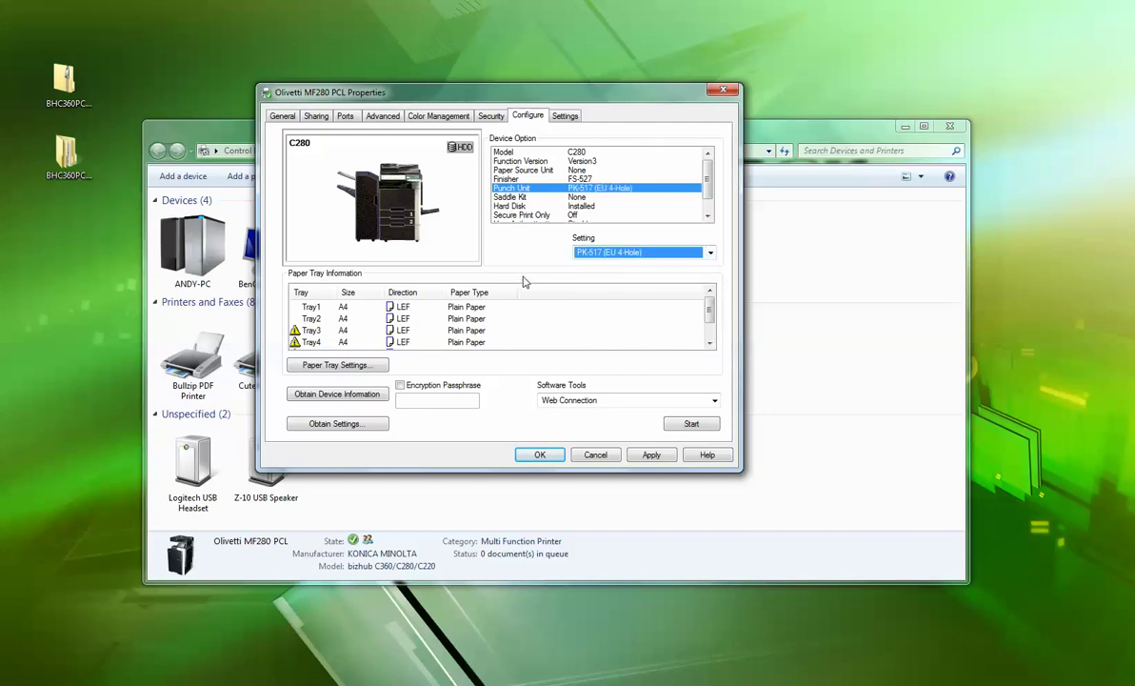
# Set the Saddle Kit device option to SD-509 and apply the device options.
pyautogui.click(520, 198)
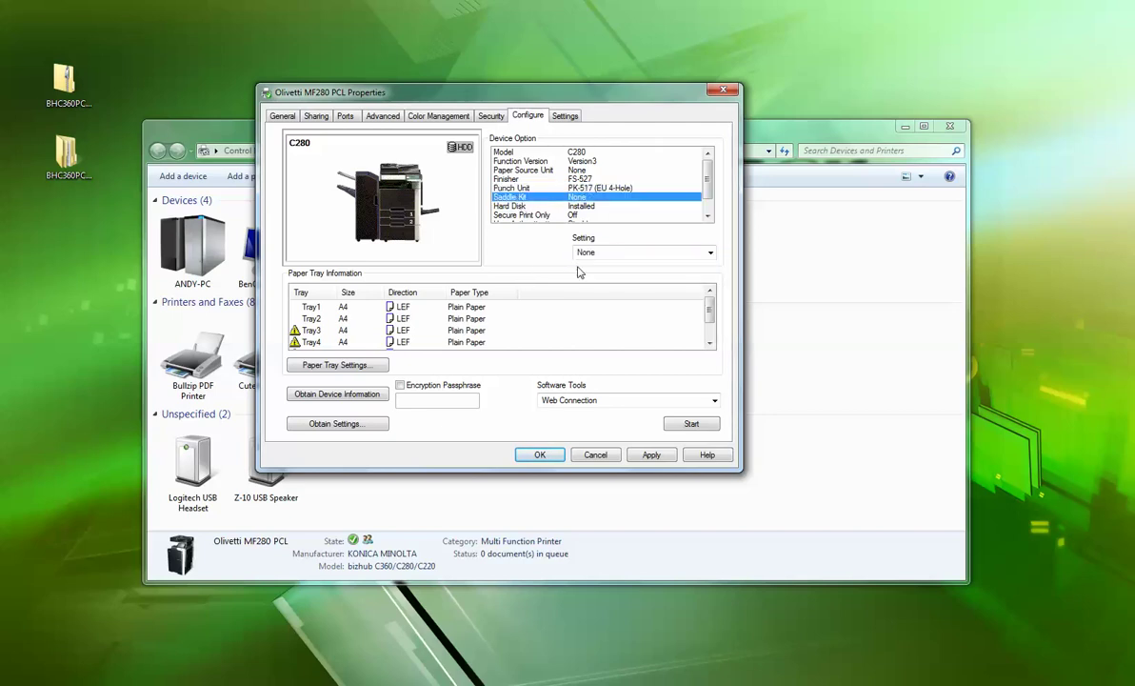
pyautogui.click(604, 252)
pyautogui.click(610, 276)
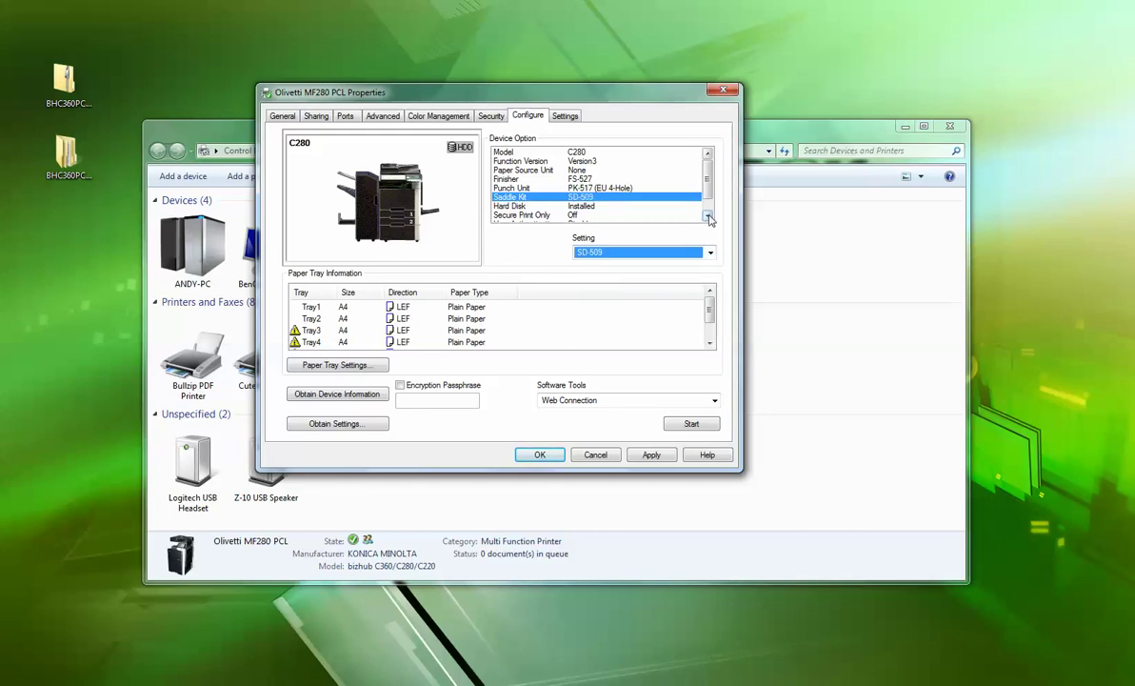
pyautogui.scroll(-2, 657, 200)
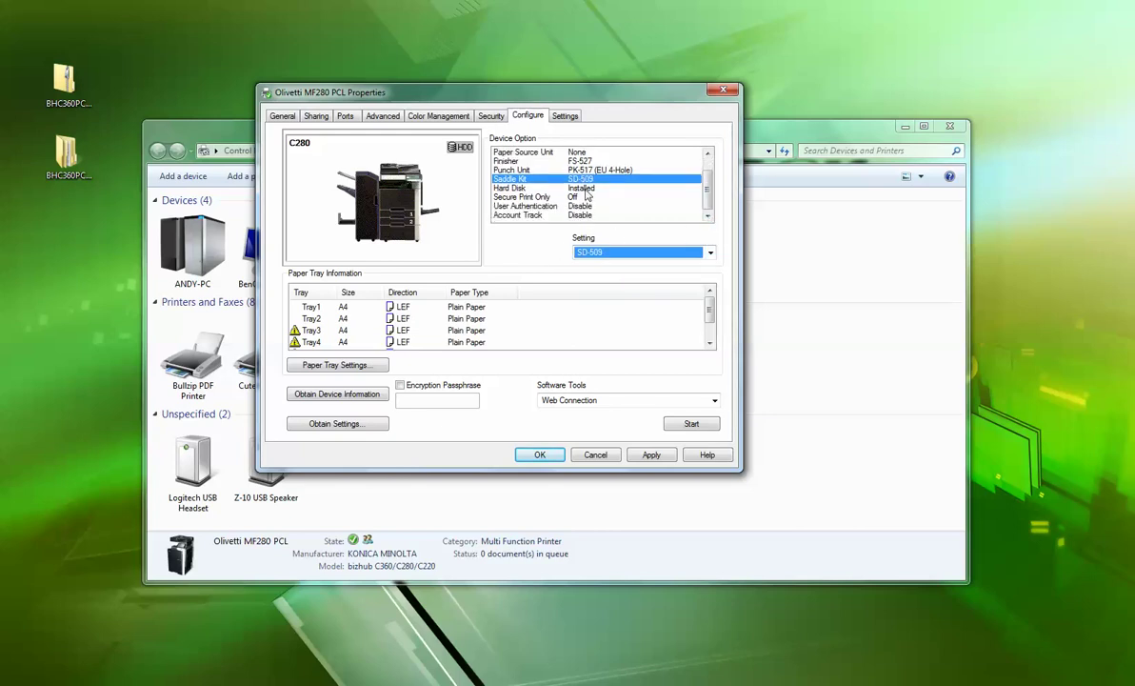
pyautogui.scroll(2, 707, 165)
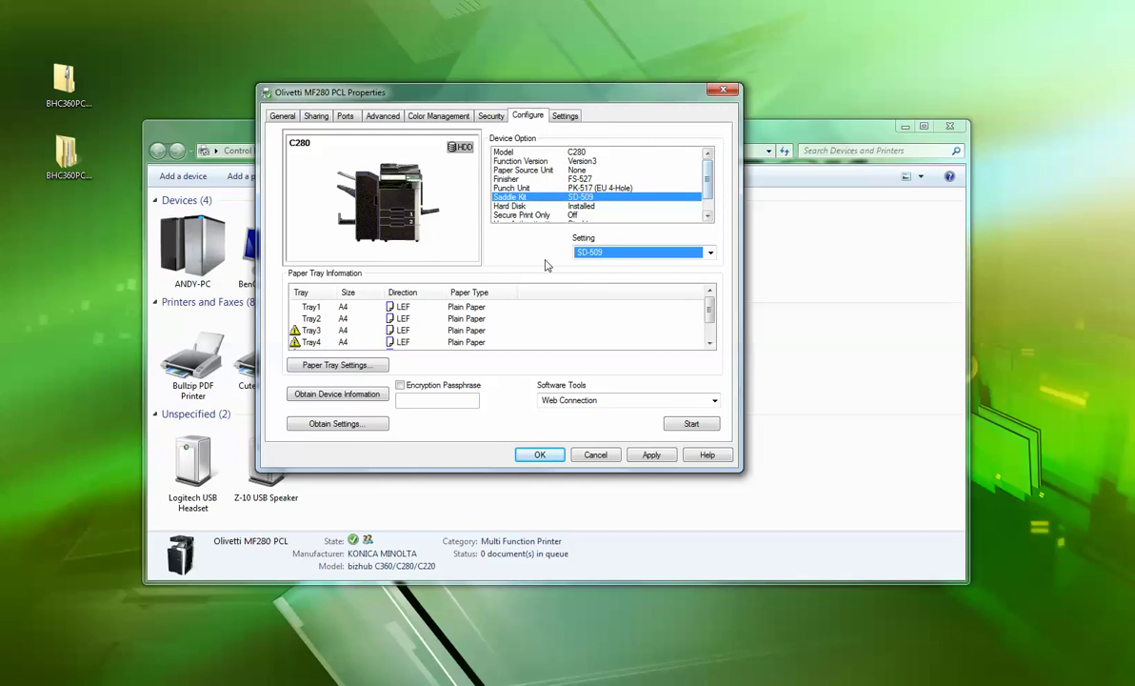
pyautogui.click(651, 454)
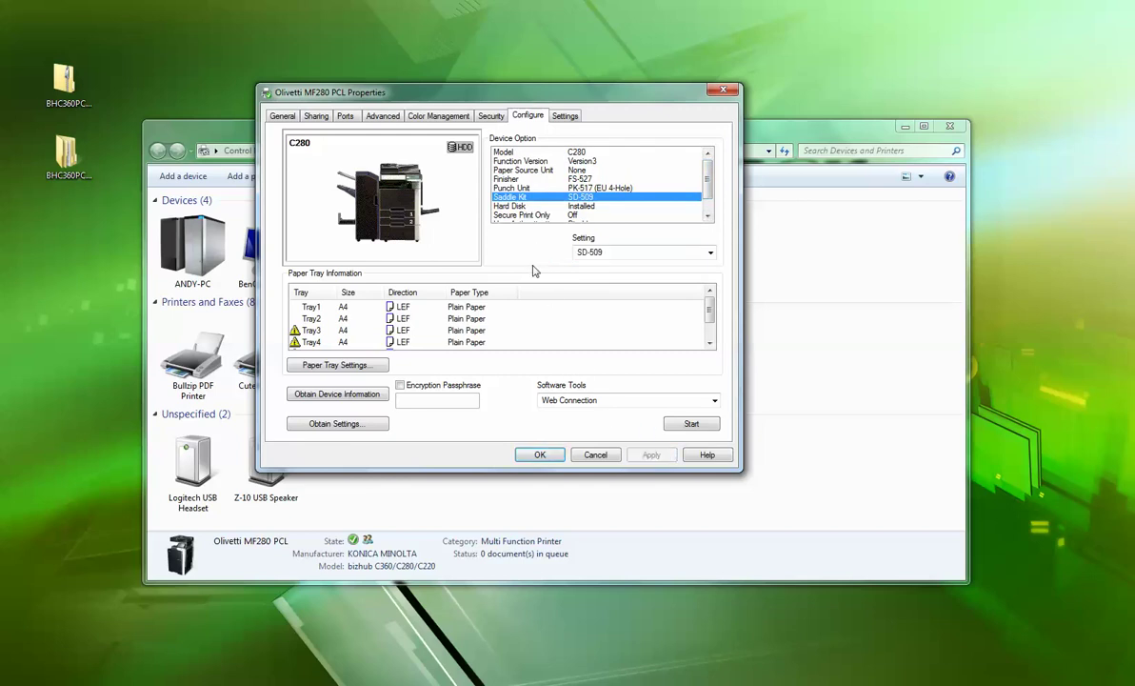
# Set the Account Track device option to Enable and apply the change.
pyautogui.scroll(-1, 661, 170)
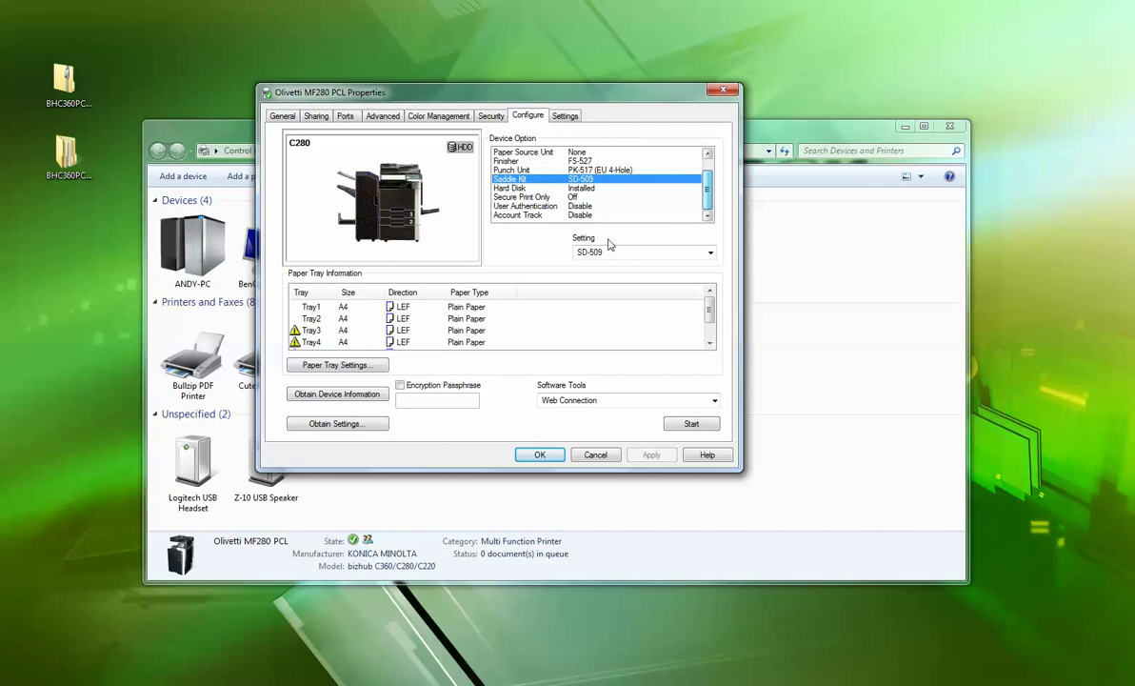
pyautogui.click(509, 216)
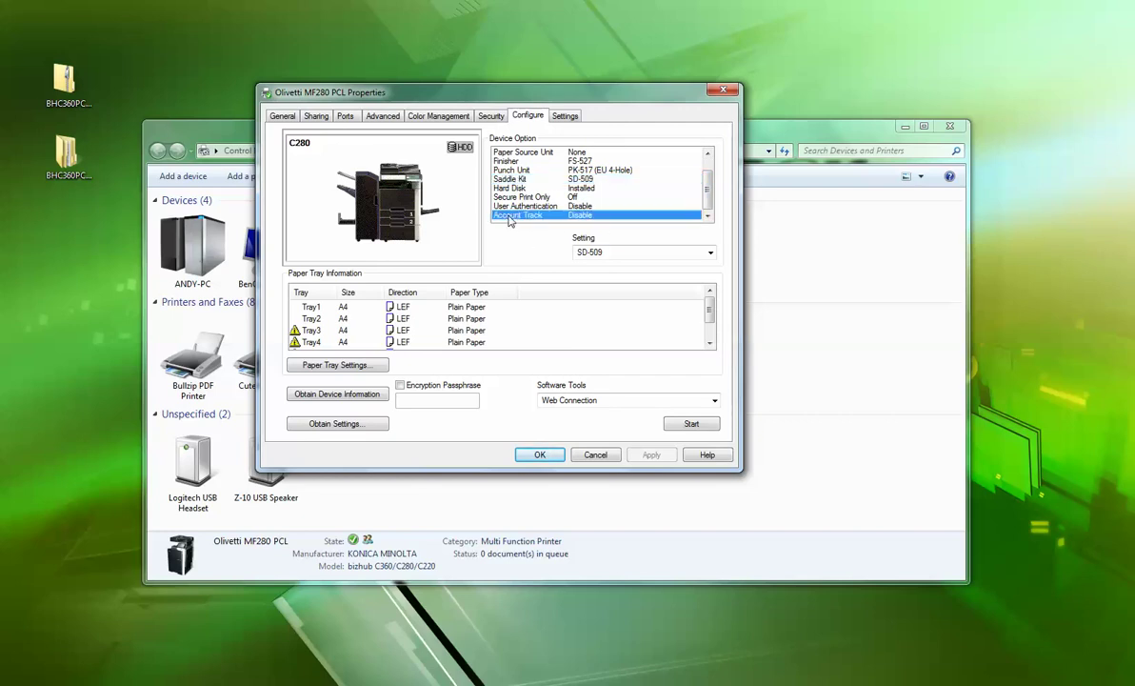
pyautogui.click(610, 252)
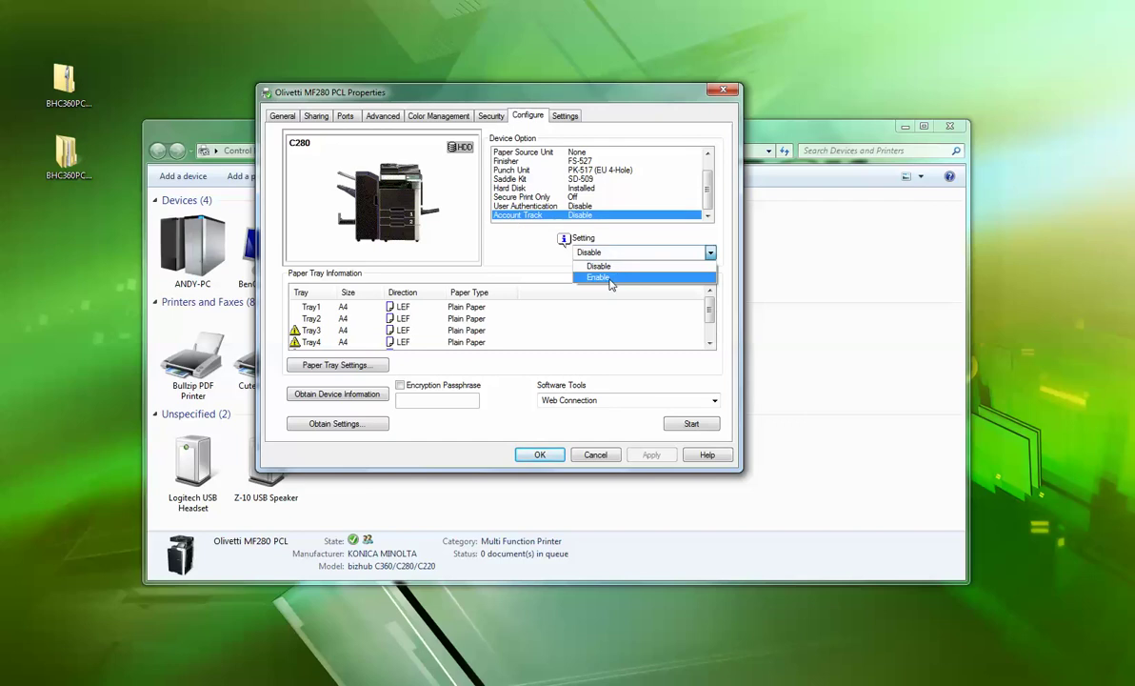
pyautogui.click(610, 278)
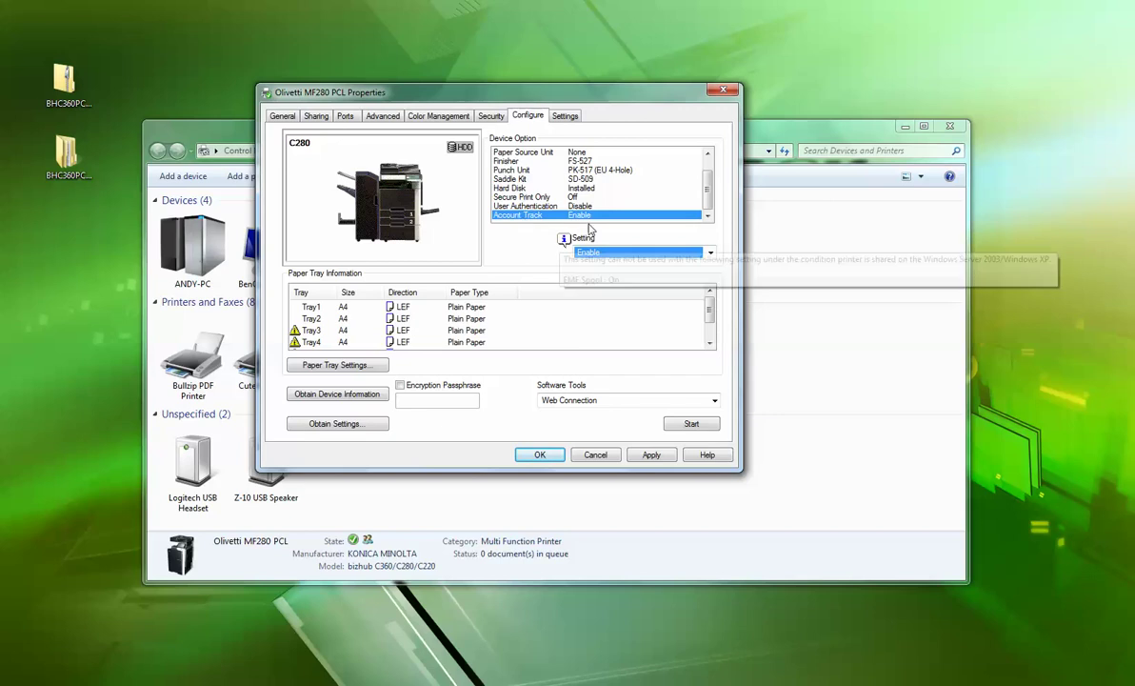
pyautogui.click(600, 252)
pyautogui.click(599, 269)
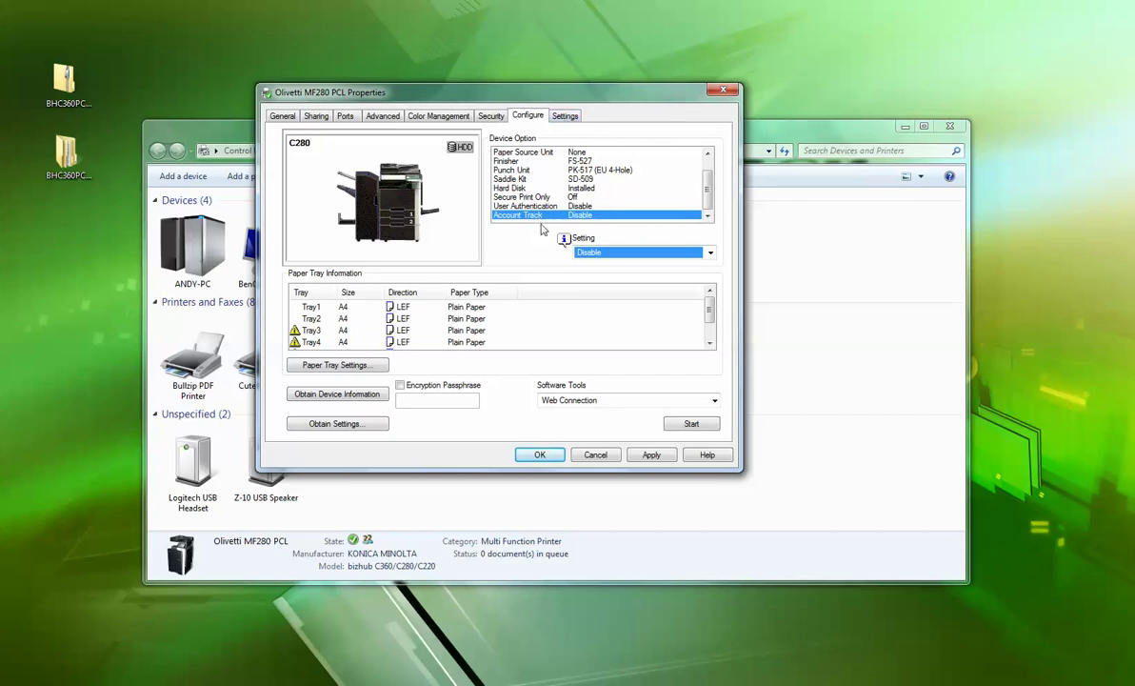
pyautogui.click(607, 253)
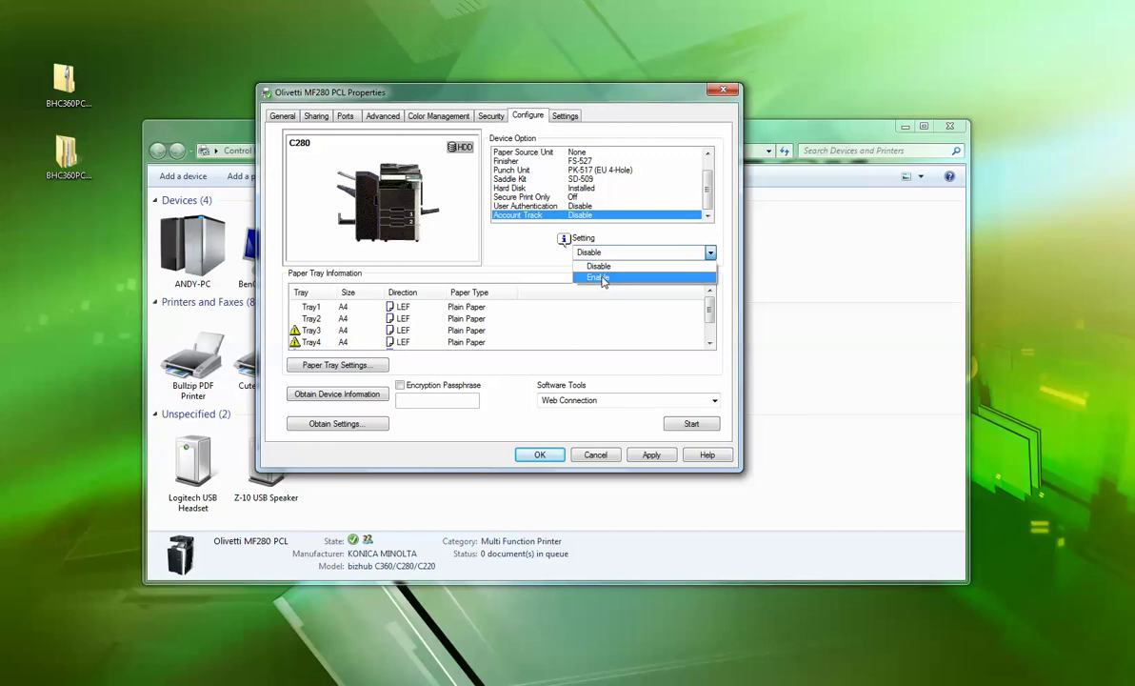
pyautogui.click(583, 275)
pyautogui.click(657, 456)
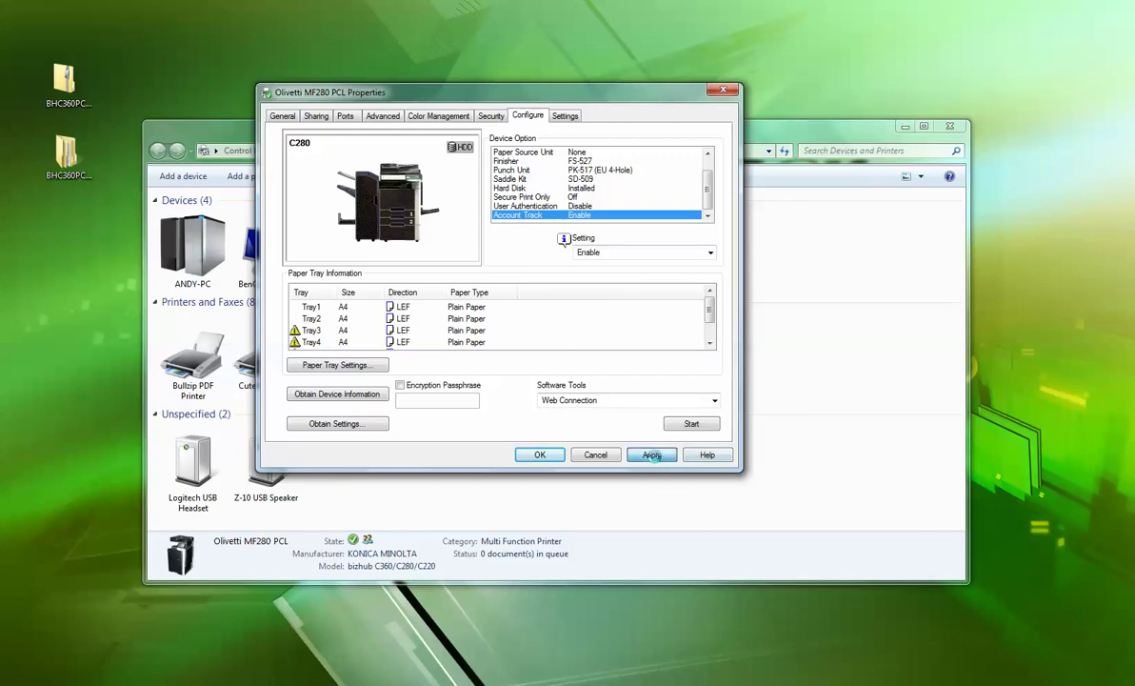
# Turn off the pop-up authentication dialog when printing and the display of My Tab, and apply both changes.
pyautogui.click(568, 117)
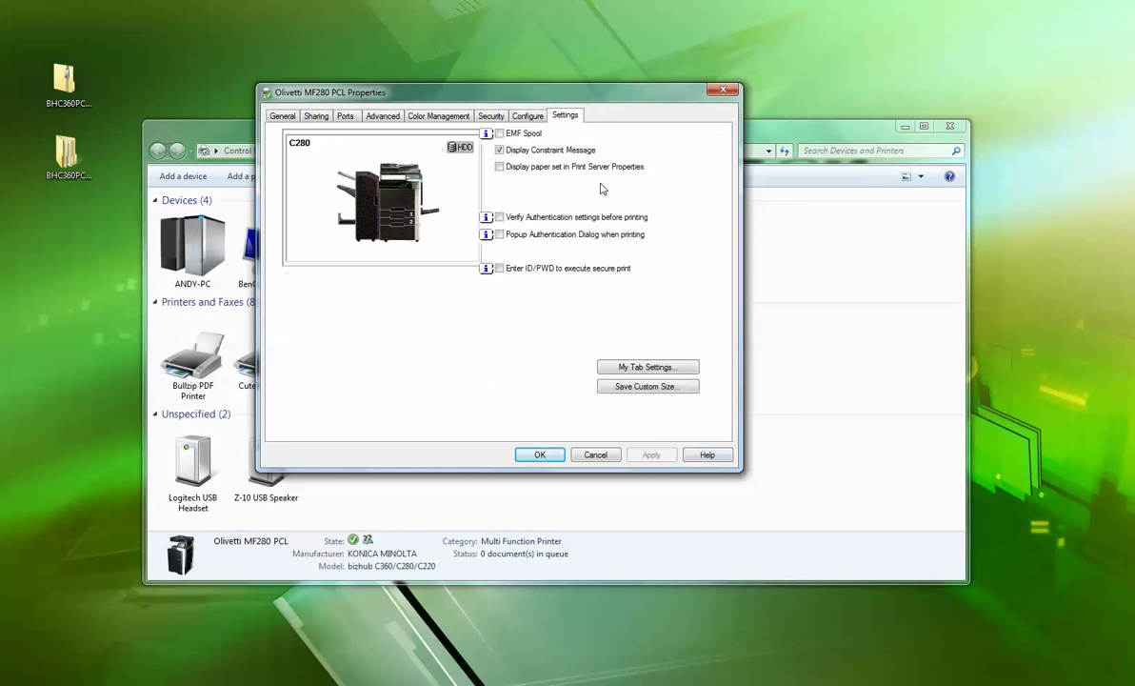
pyautogui.click(498, 236)
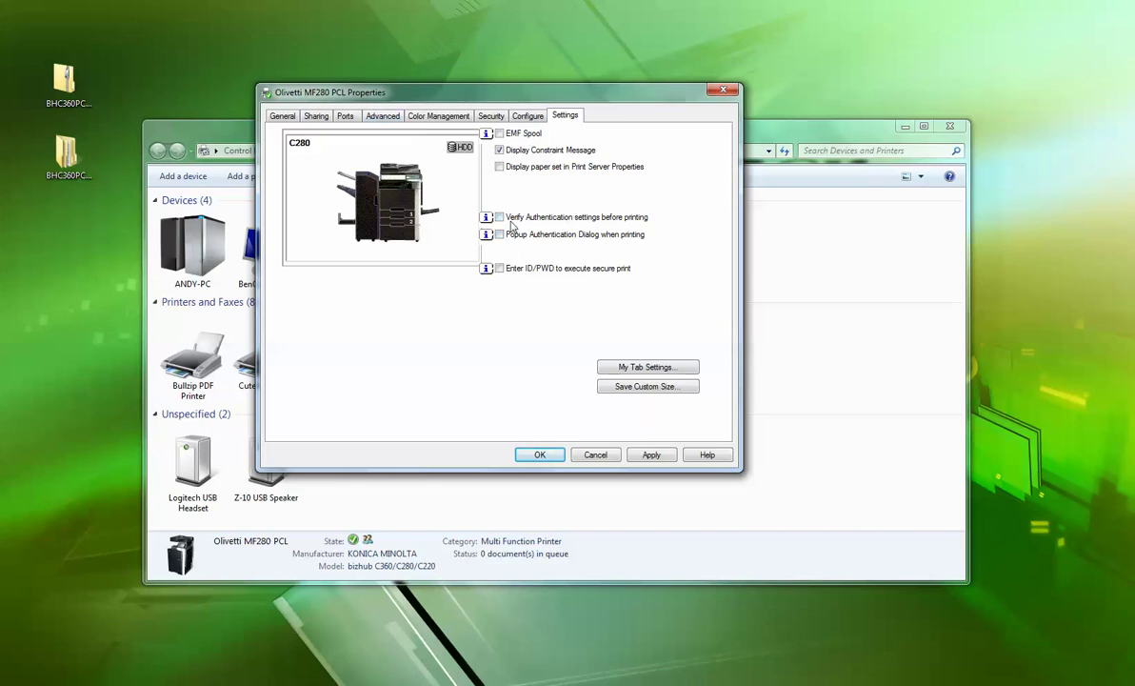
pyautogui.click(632, 370)
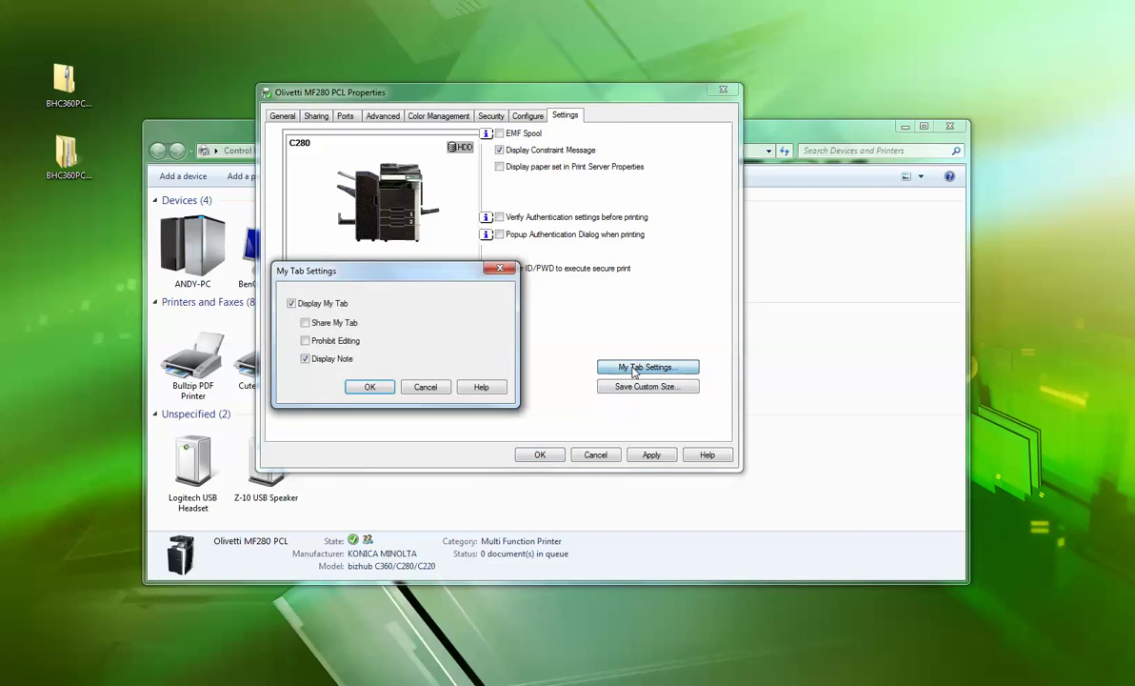
pyautogui.click(290, 303)
pyautogui.click(370, 387)
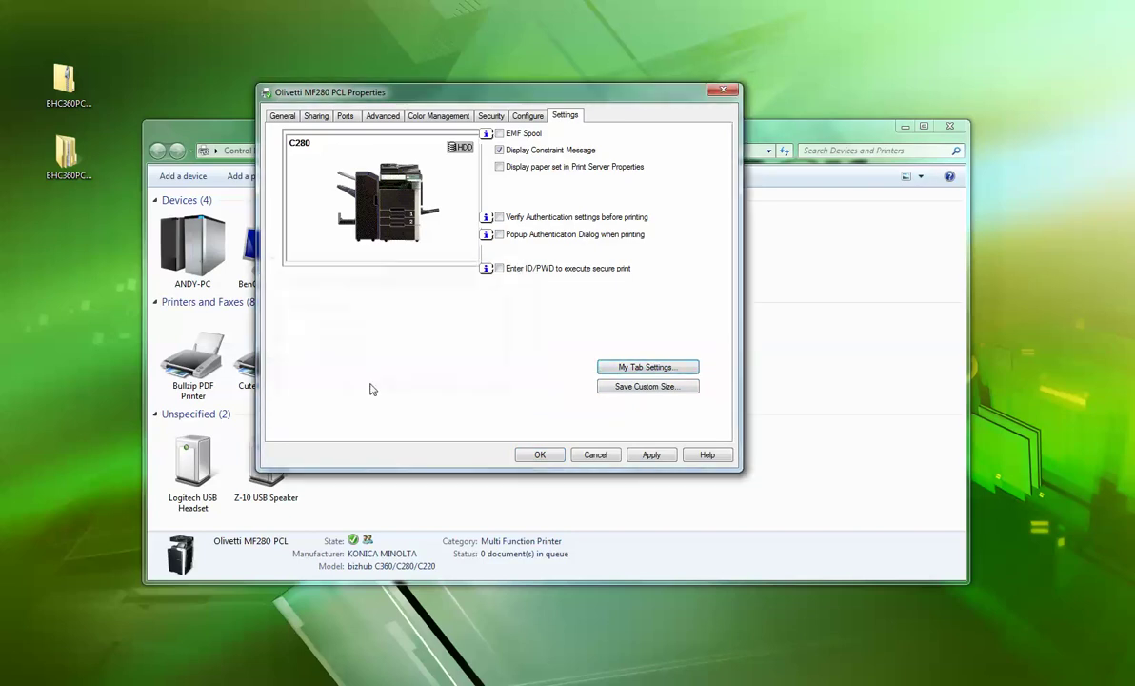
pyautogui.click(651, 454)
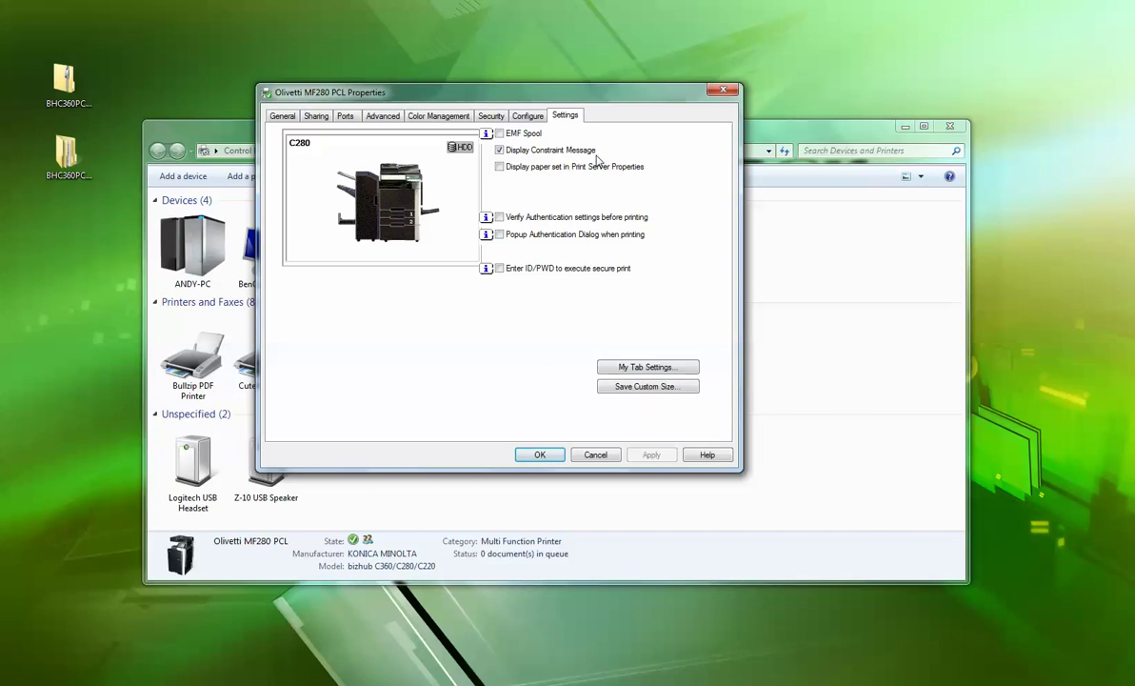
# In the printer's advanced printing defaults, turn off Collate and apply the change.
pyautogui.click(384, 117)
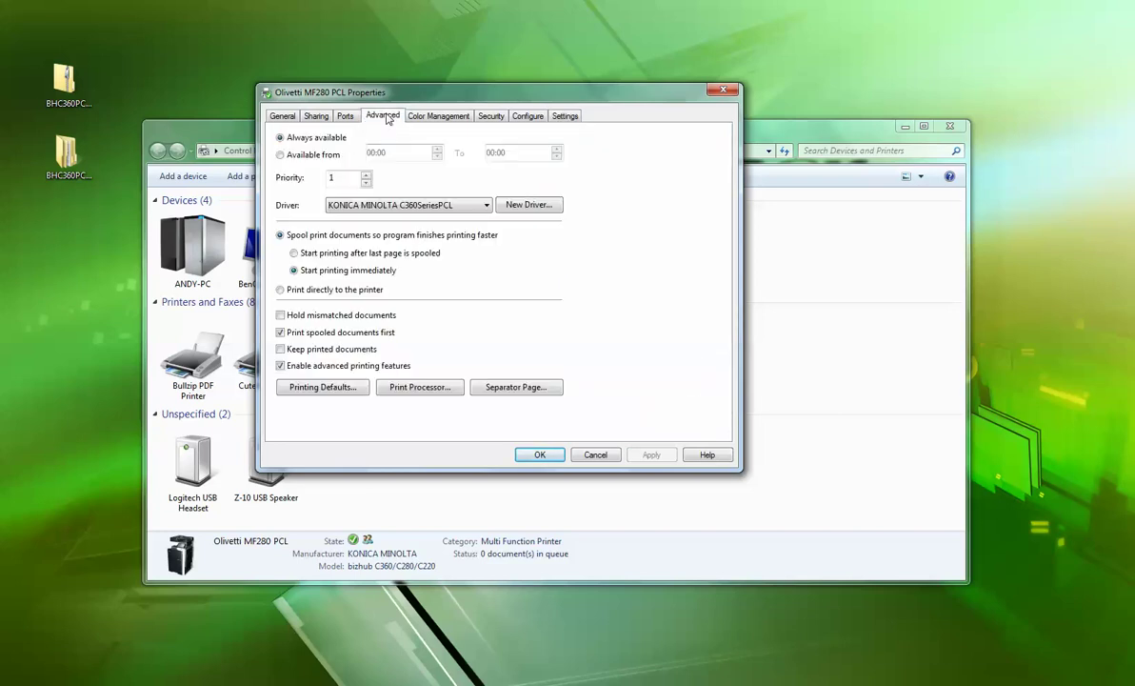
pyautogui.click(324, 391)
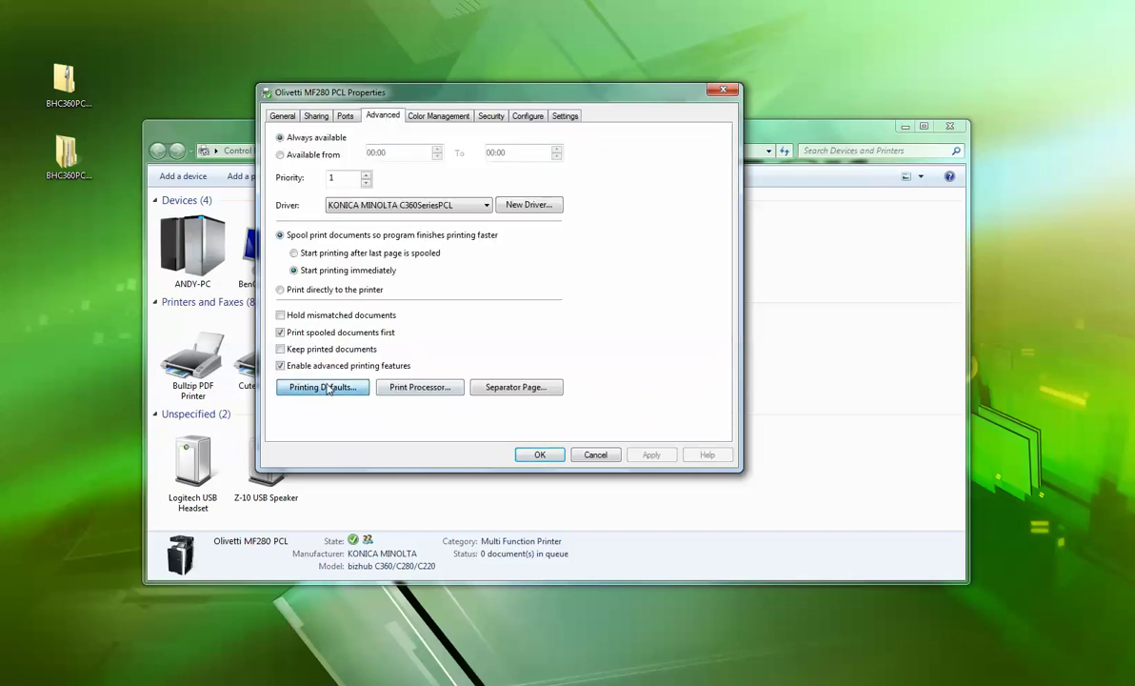
pyautogui.moveTo(521, 363); pyautogui.dragTo(427, 77)
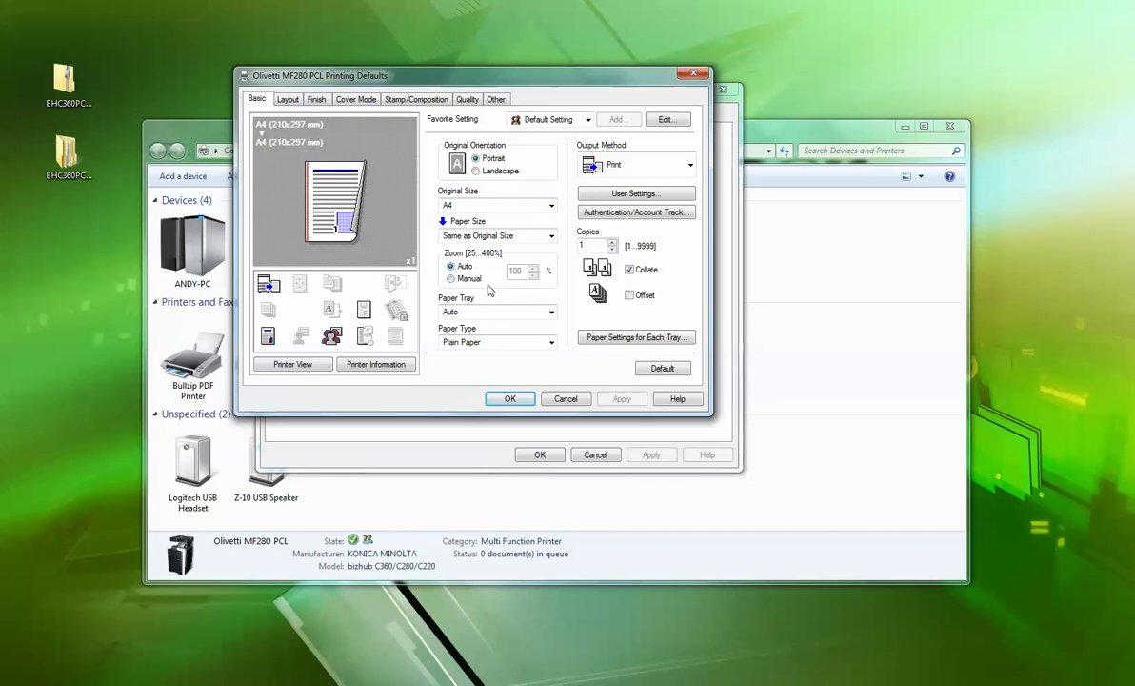
pyautogui.click(629, 270)
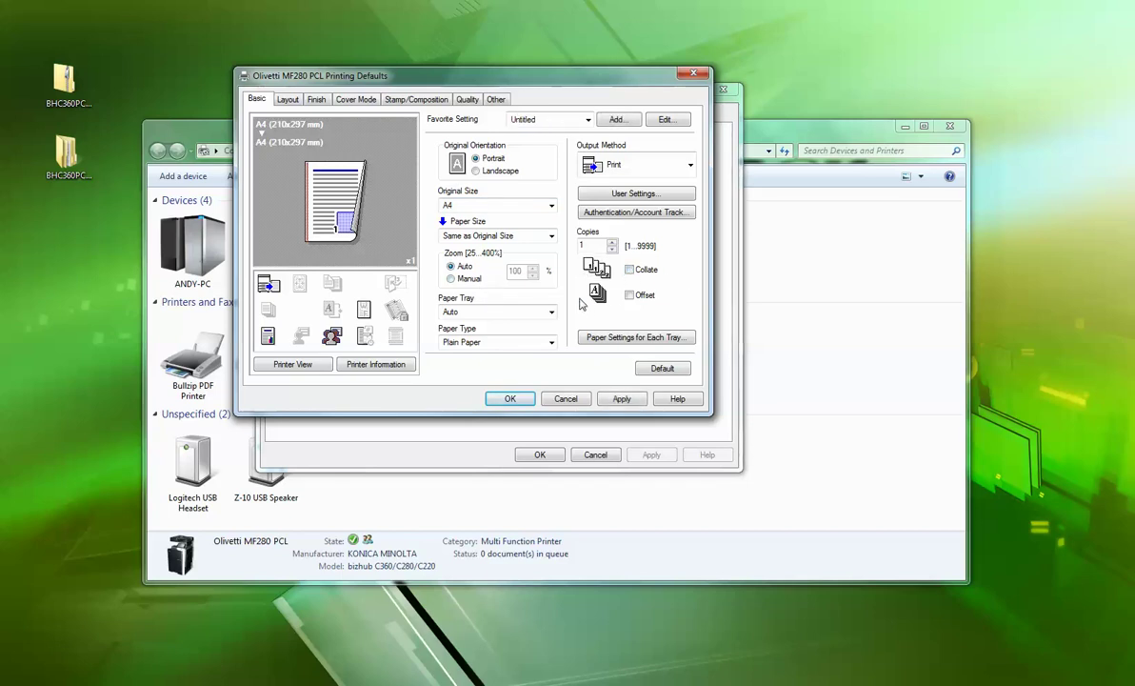
pyautogui.click(621, 400)
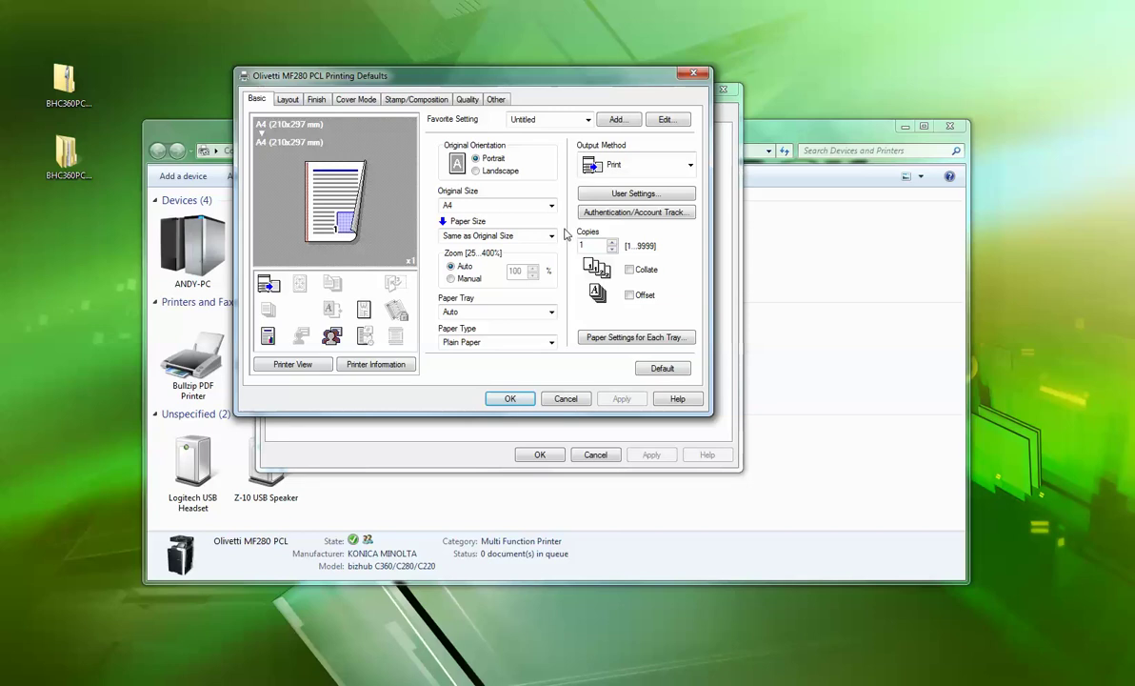
# Examine the department name and password fields of the Account Track settings, and leave them without changes.
pyautogui.click(619, 211)
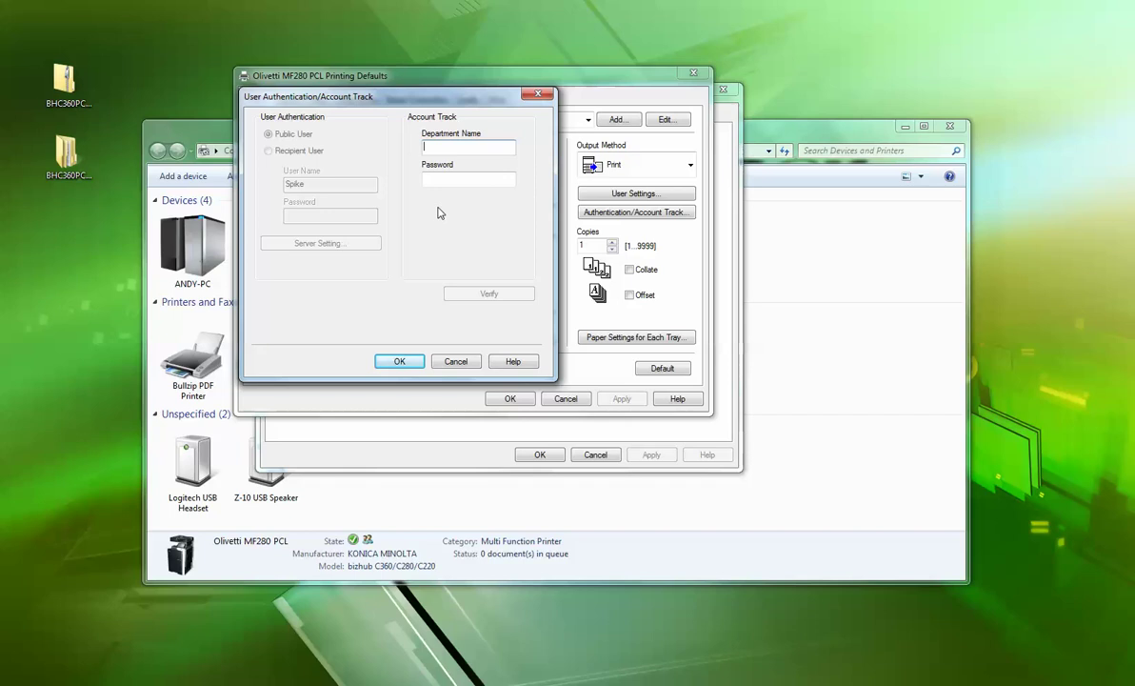
pyautogui.click(430, 179)
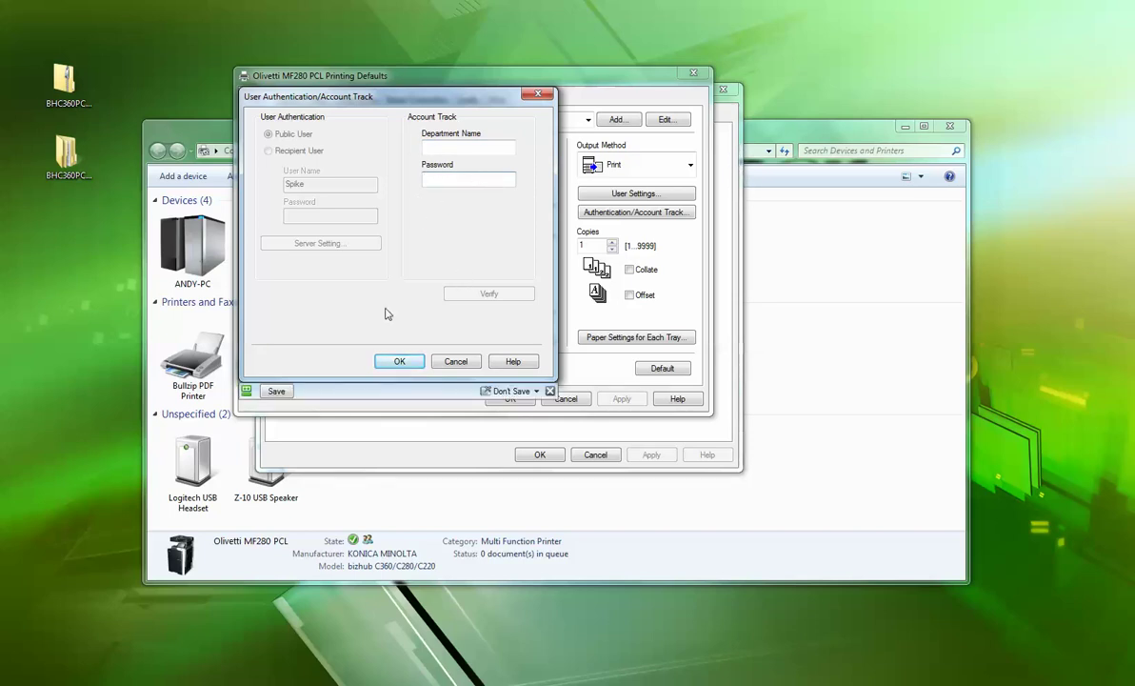
pyautogui.click(456, 361)
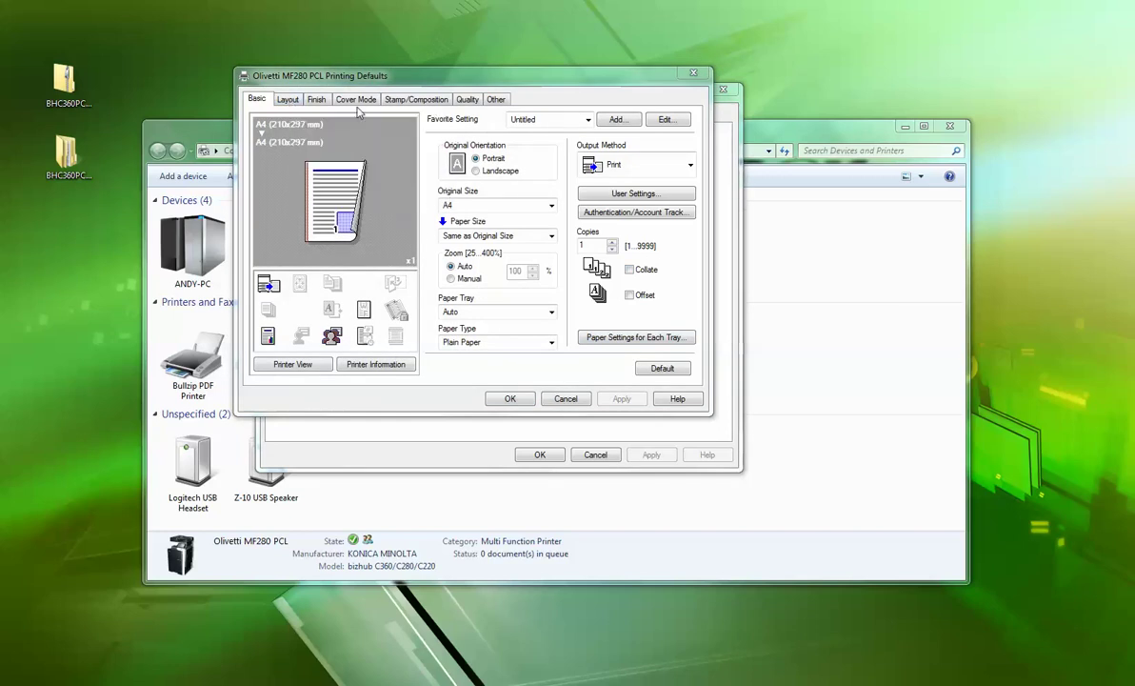
# Set the default color selection in the print quality settings to Gray Scale.
pyautogui.click(468, 100)
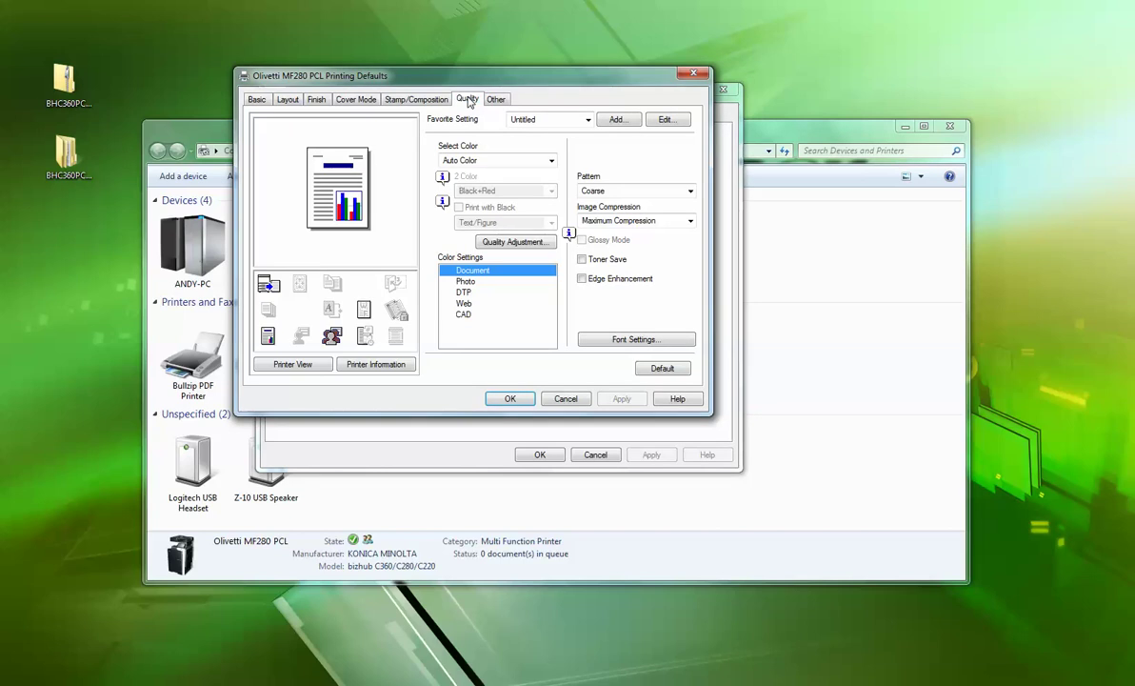
pyautogui.click(483, 164)
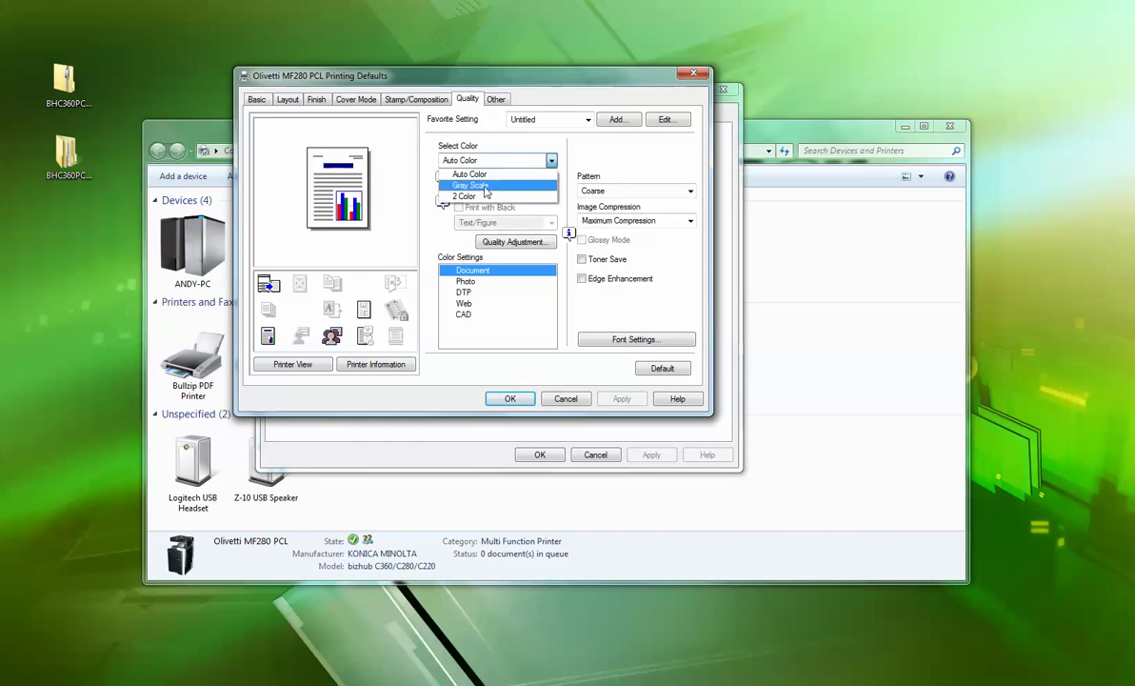
pyautogui.click(486, 186)
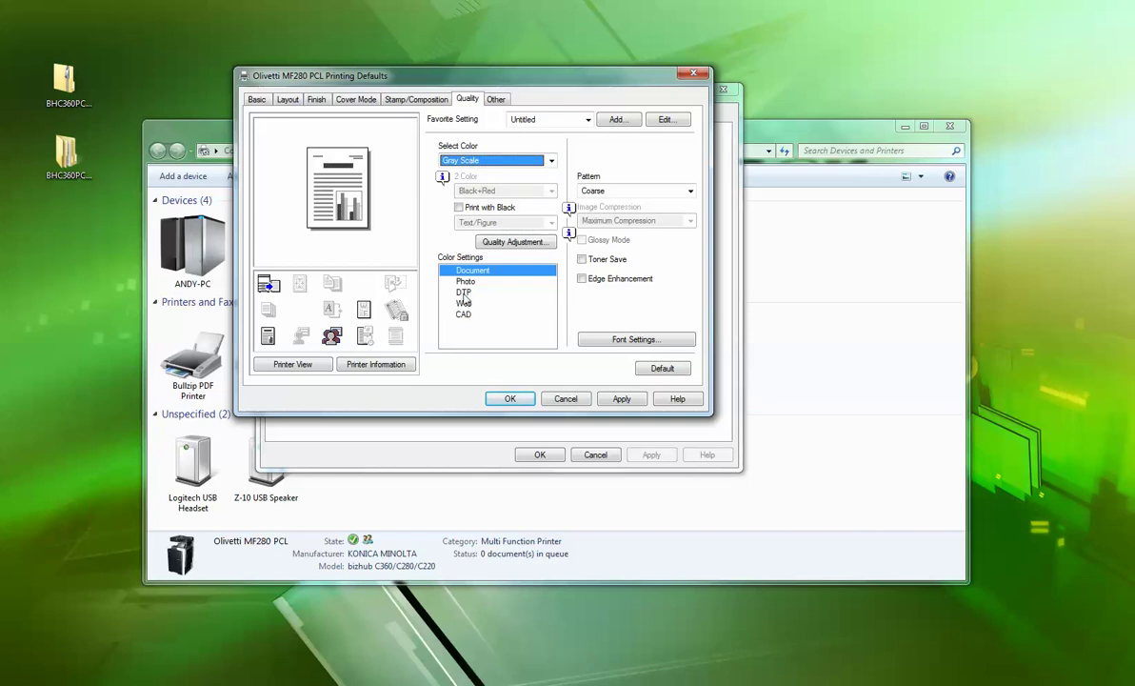
# Try the DTP color setting and return the selection to Document.
pyautogui.click(442, 293)
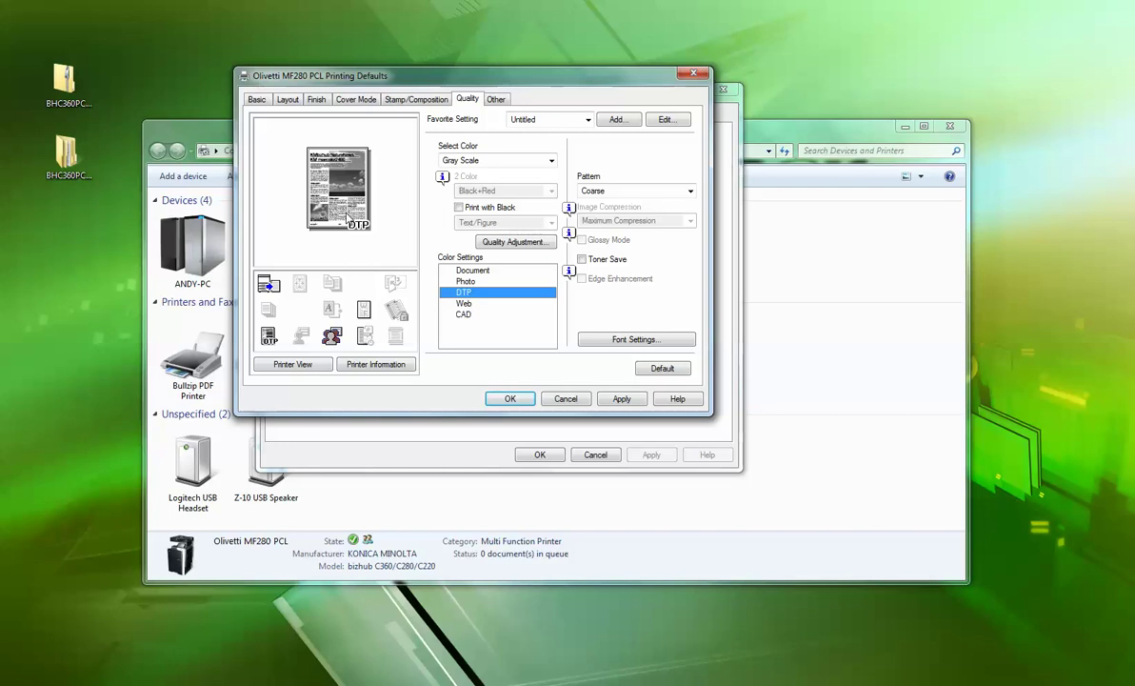
pyautogui.press('Up')
pyautogui.press('Up')
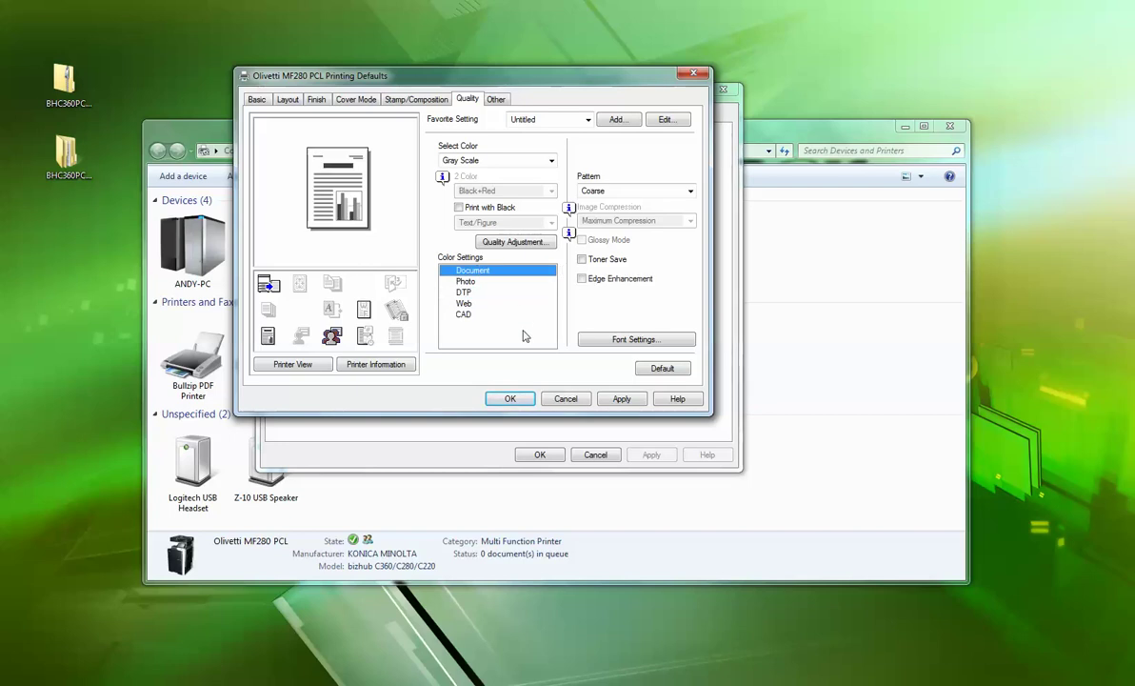
# Set the default color setting to DTP and apply it, check the basic and layout defaults, and accept the printing defaults.
pyautogui.click(464, 291)
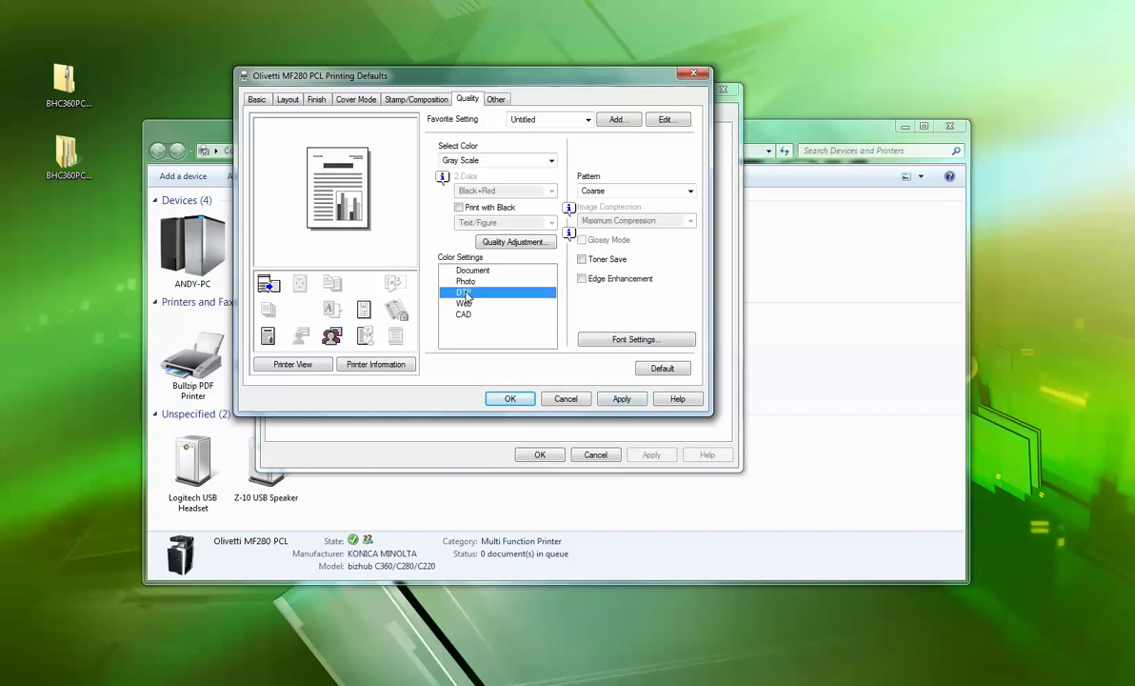
pyautogui.click(621, 399)
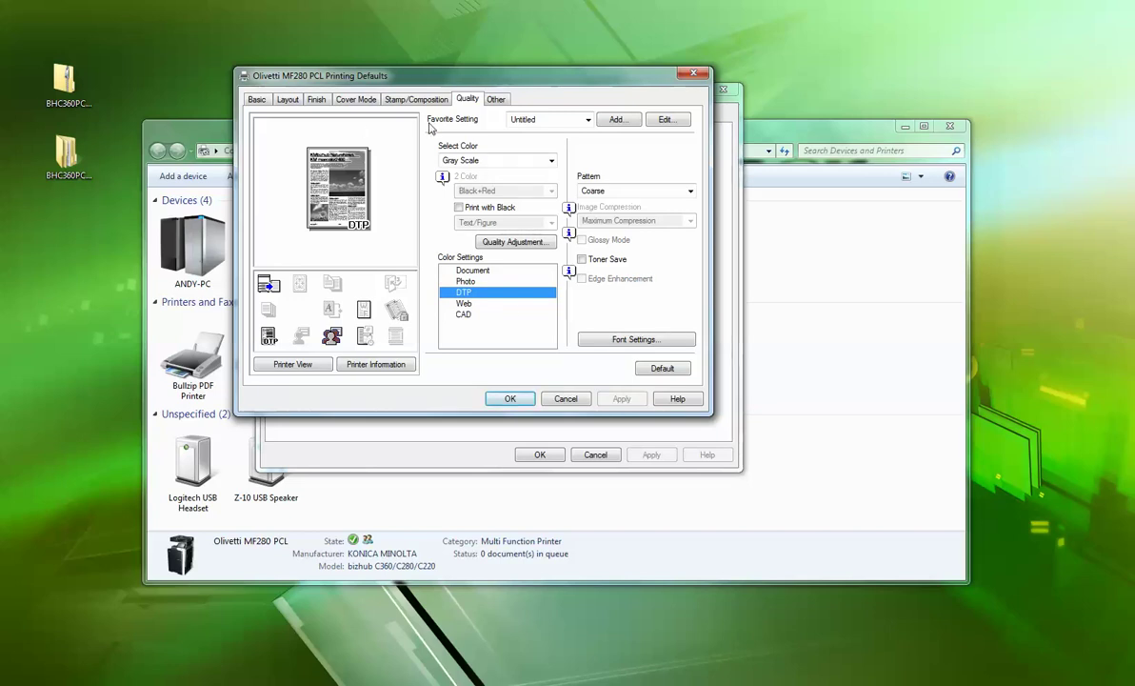
pyautogui.click(257, 101)
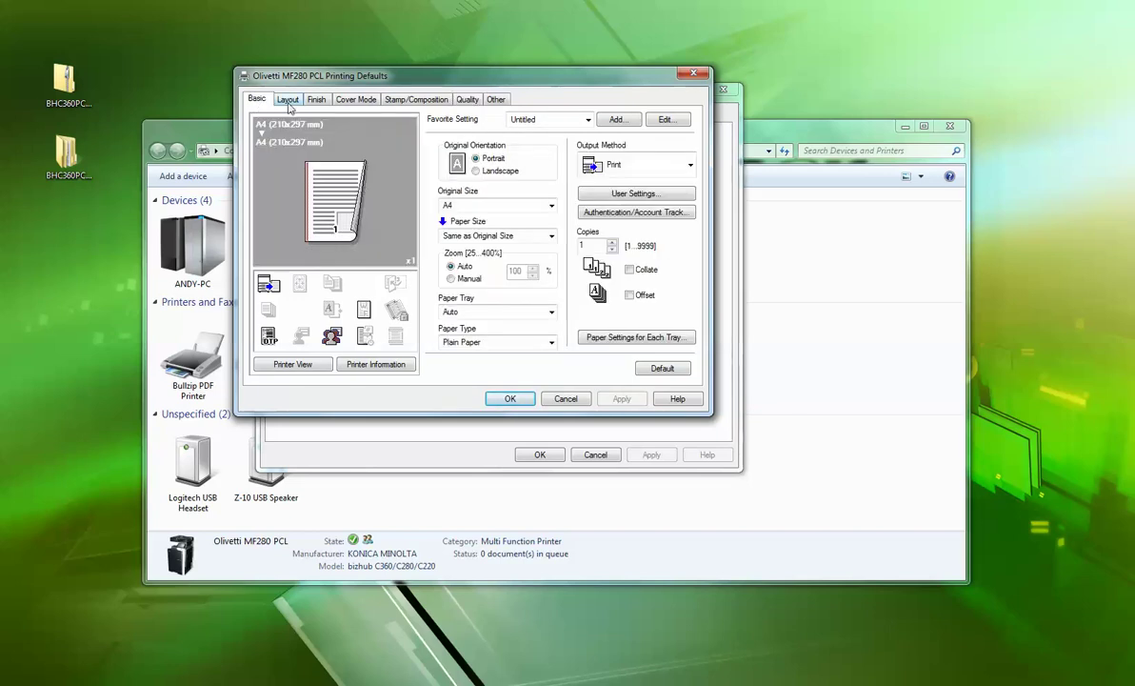
pyautogui.click(288, 101)
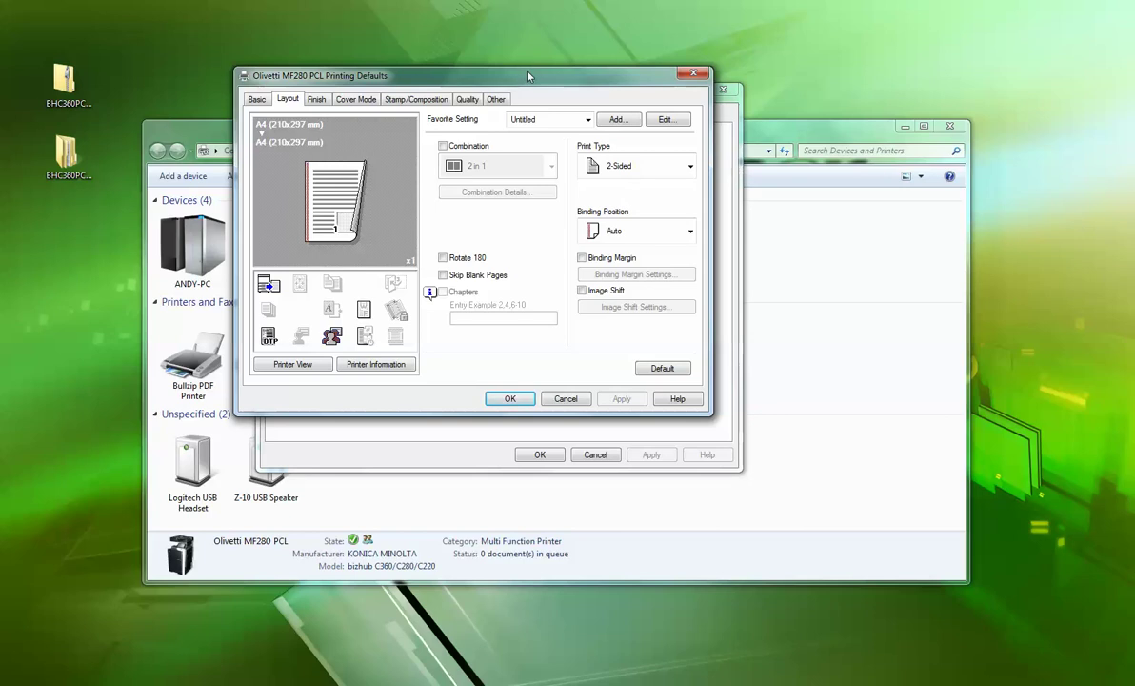
pyautogui.moveTo(529, 77); pyautogui.dragTo(618, 65)
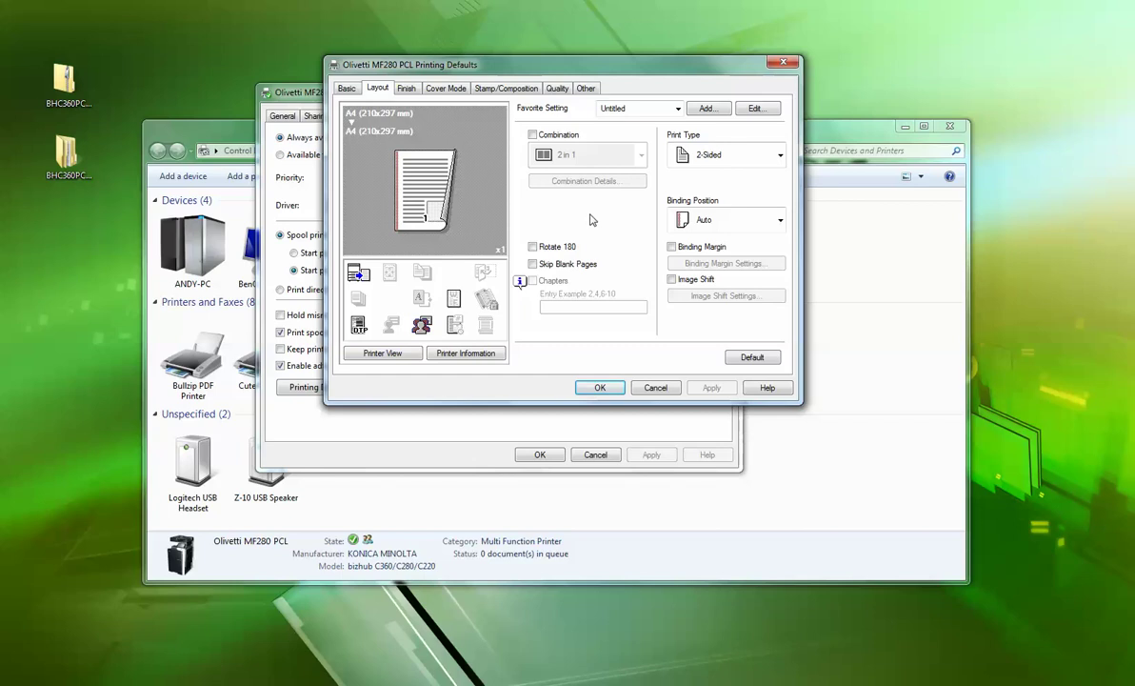
pyautogui.moveTo(583, 69); pyautogui.dragTo(531, 59)
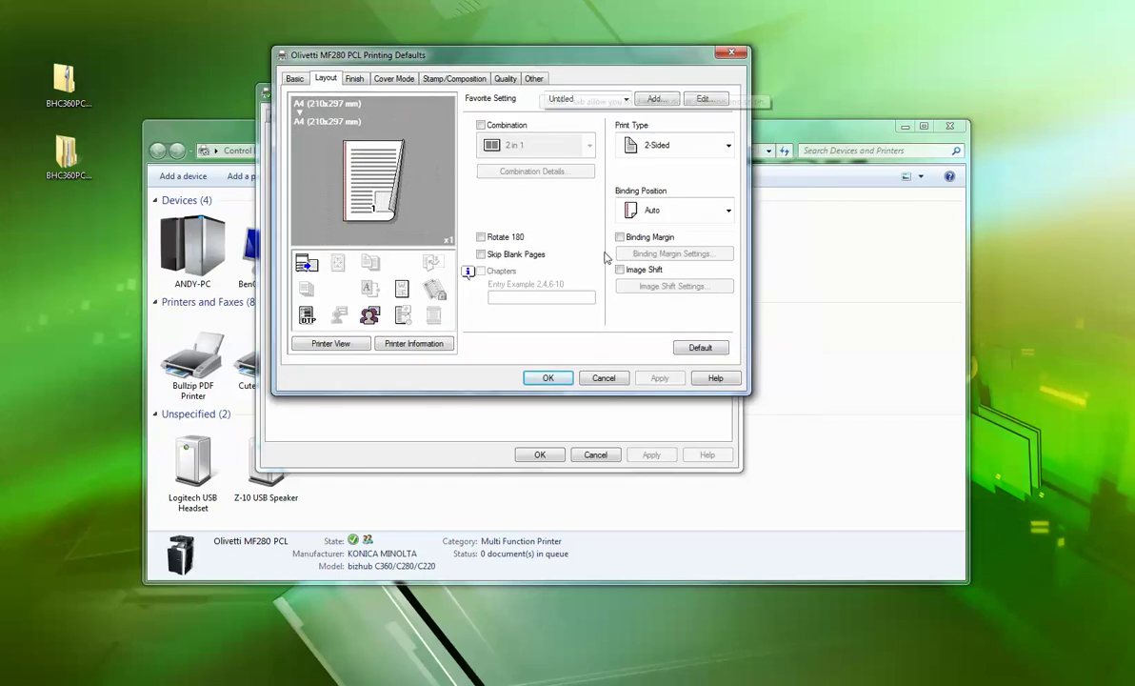
pyautogui.click(549, 377)
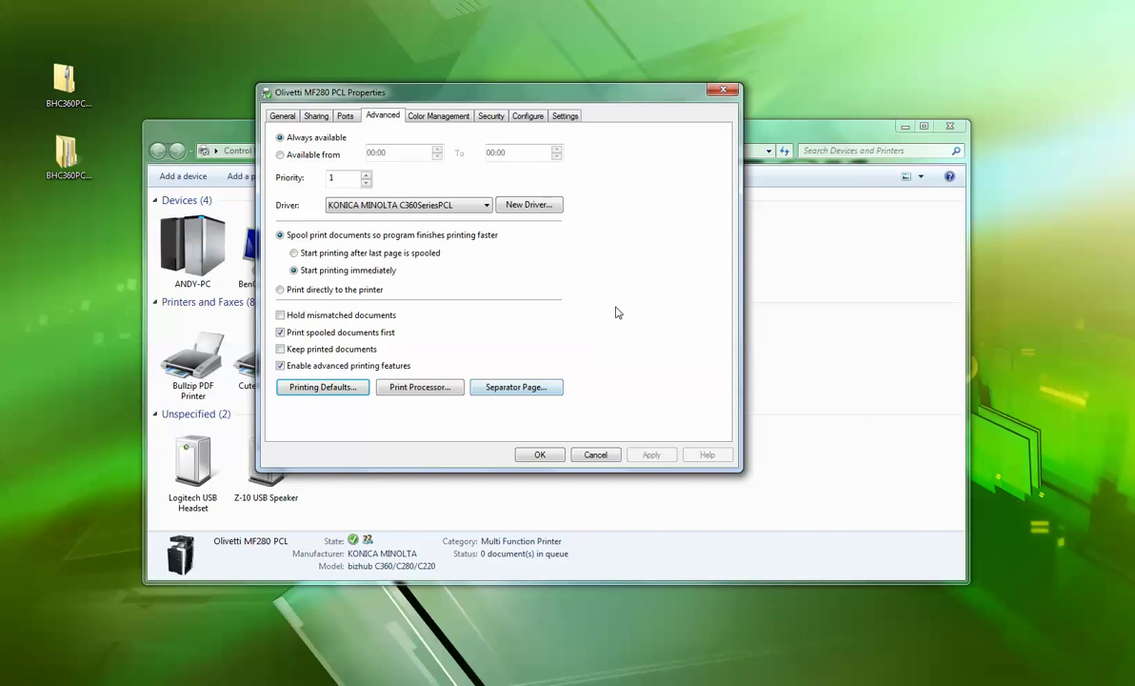
# Check the layout, quality and basic settings in the printer's general printing preferences against the new defaults, and close the preferences.
pyautogui.click(283, 117)
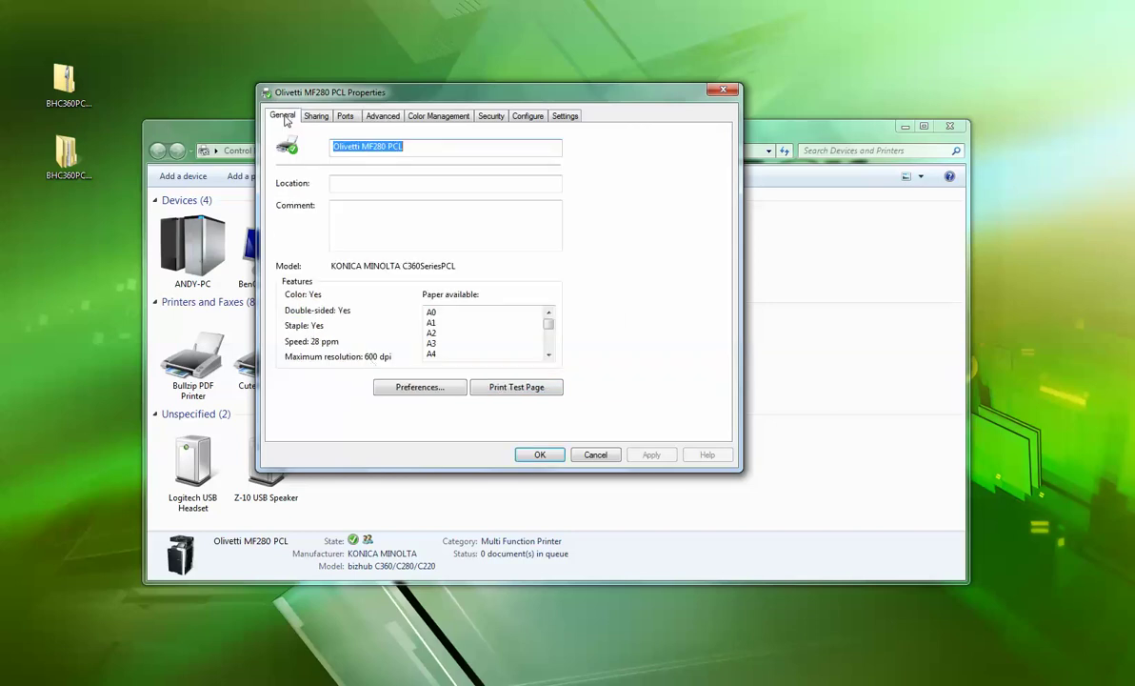
pyautogui.click(425, 394)
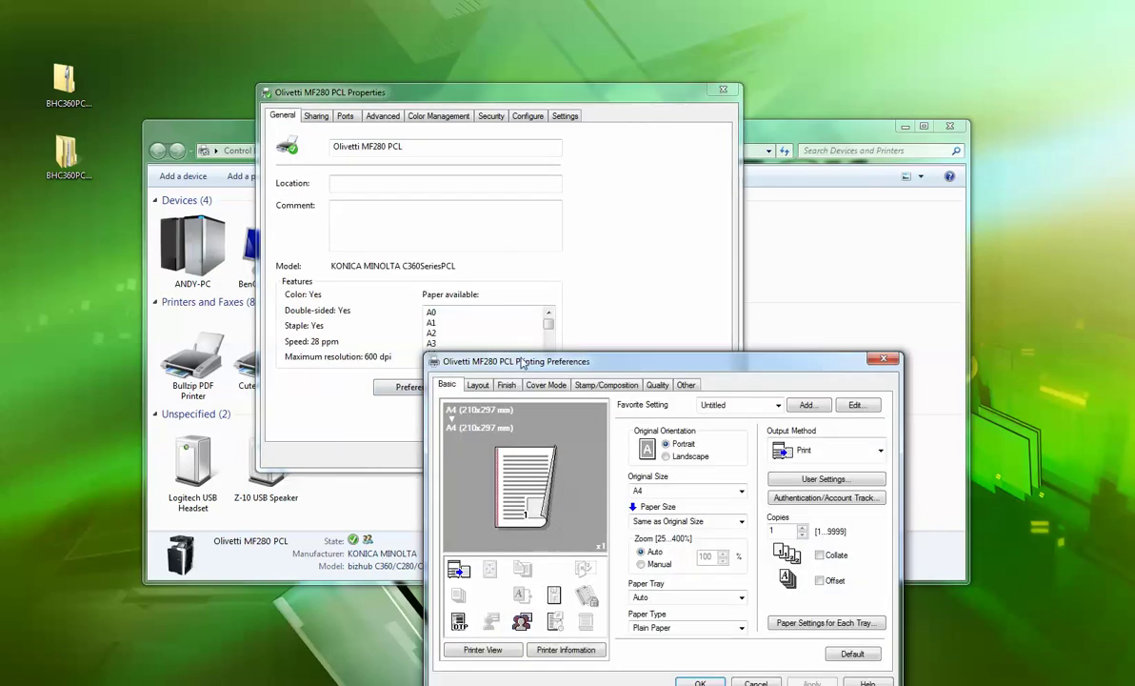
pyautogui.moveTo(522, 363); pyautogui.dragTo(347, 115)
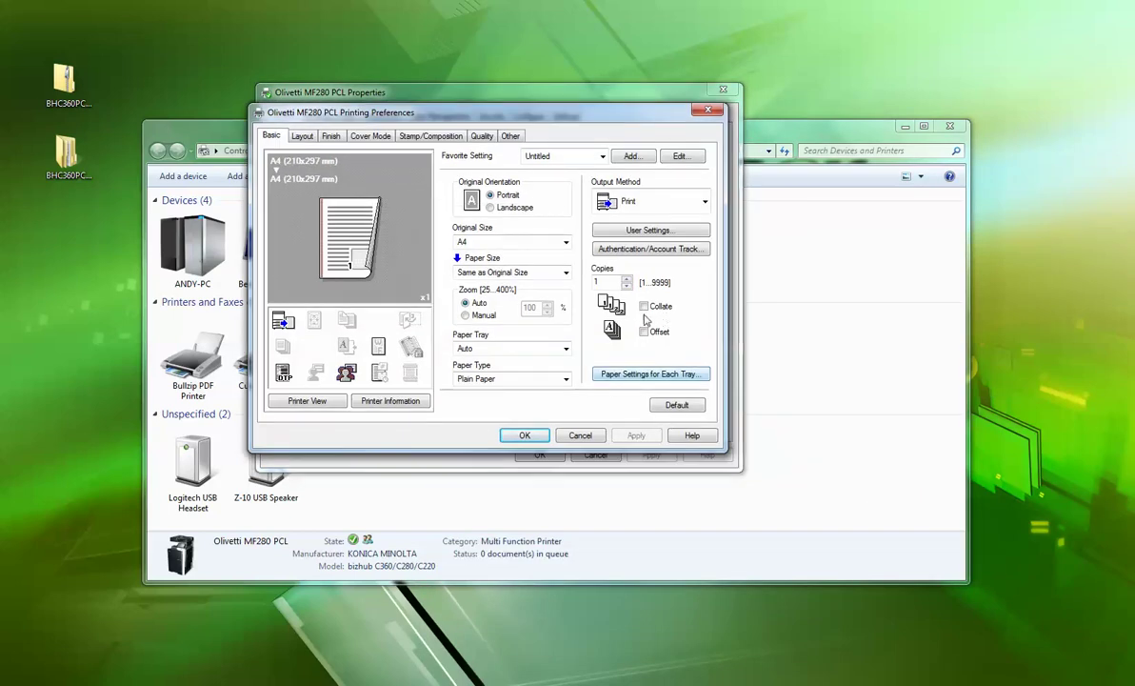
pyautogui.click(301, 136)
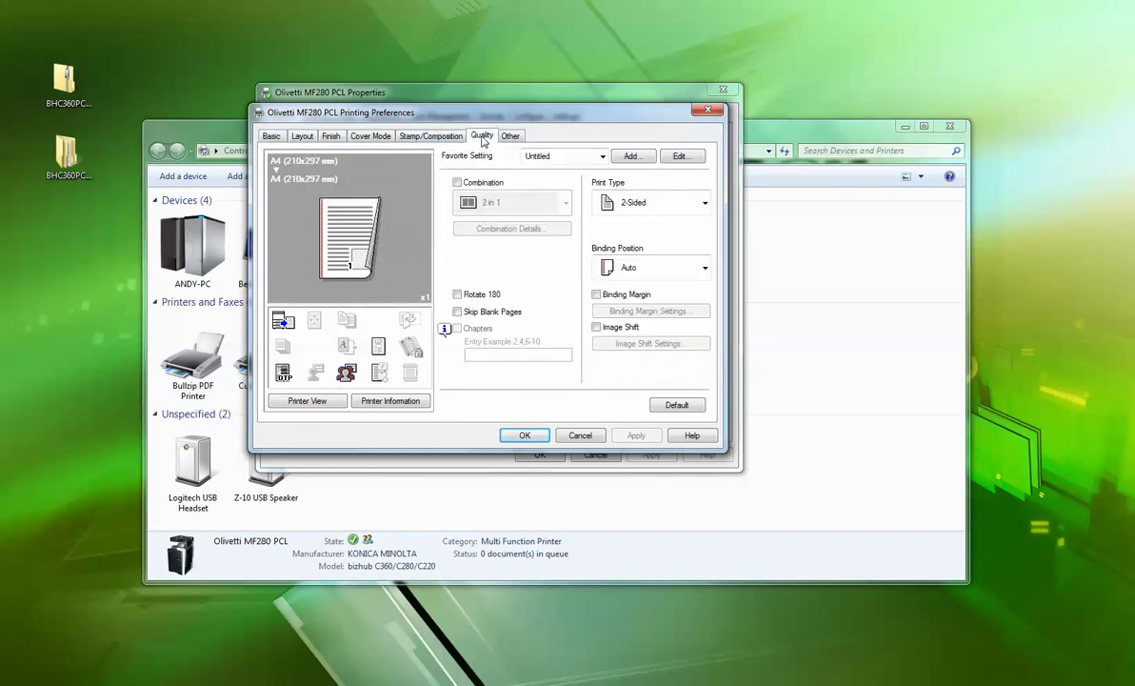
pyautogui.click(482, 136)
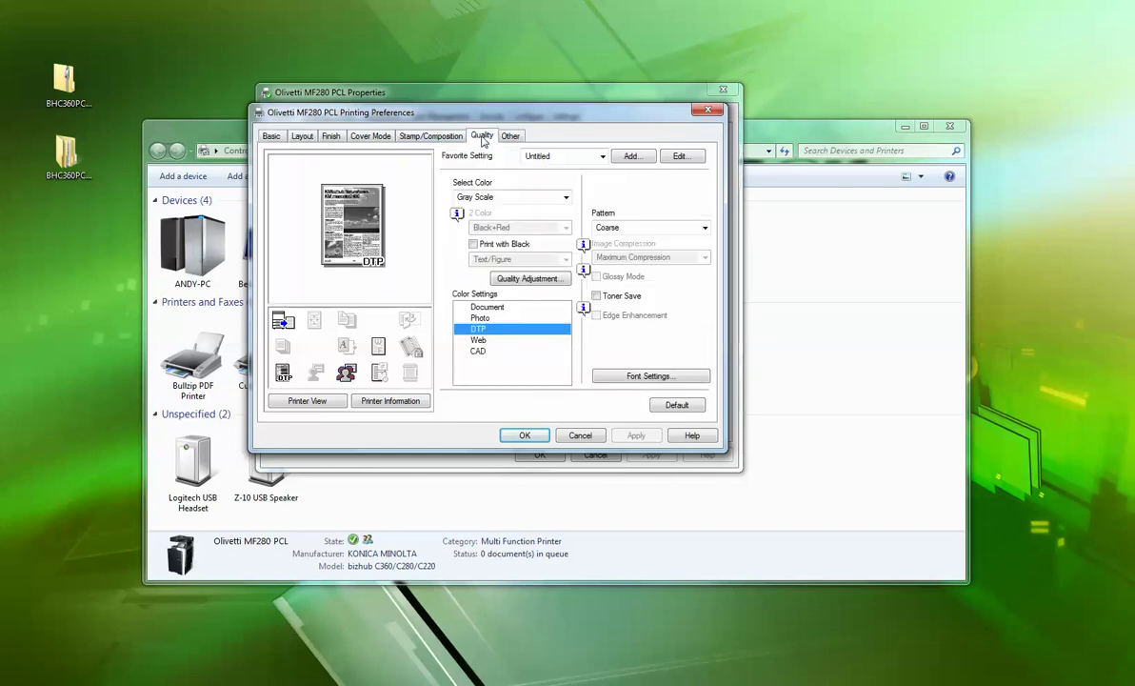
pyautogui.click(272, 136)
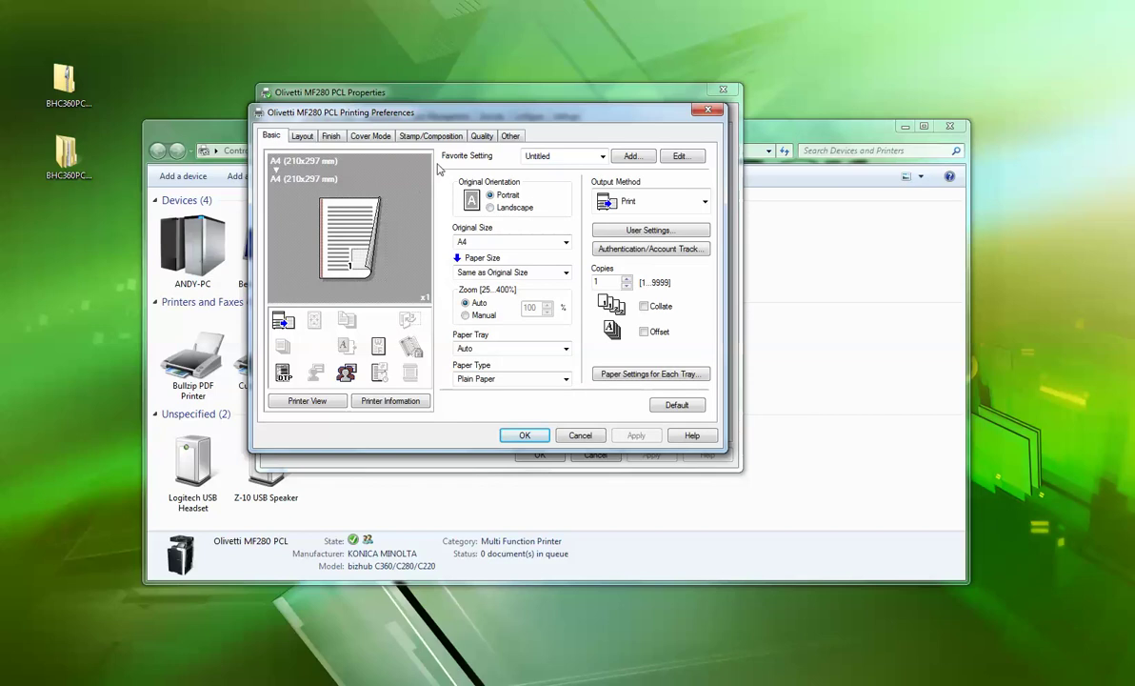
pyautogui.click(524, 436)
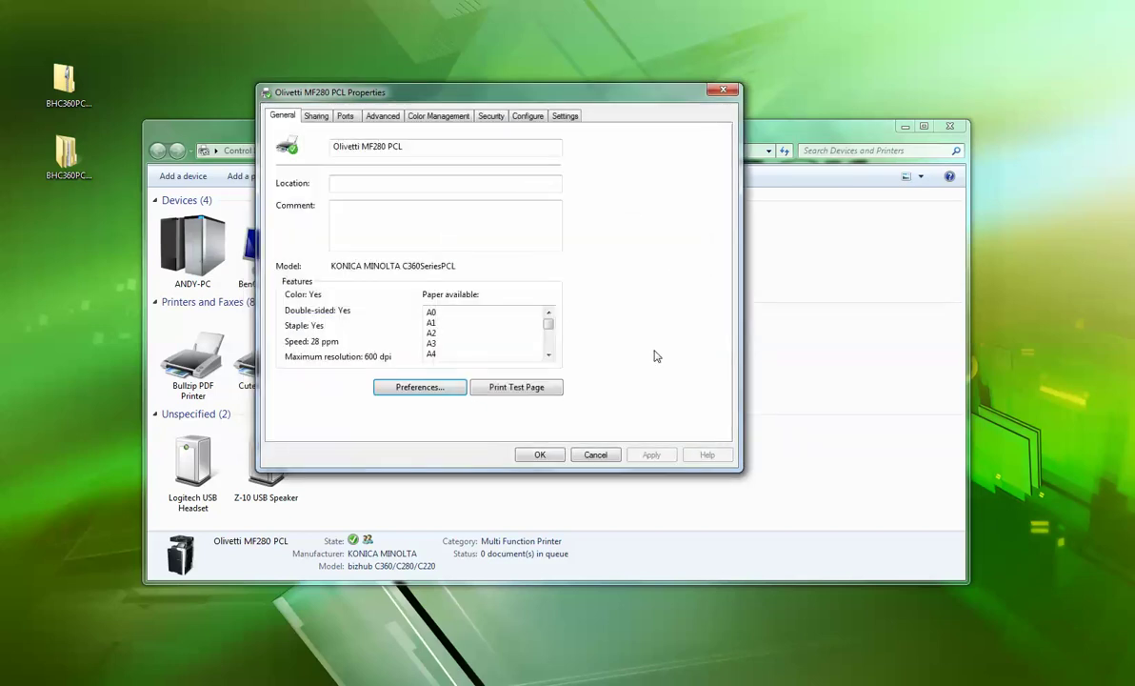